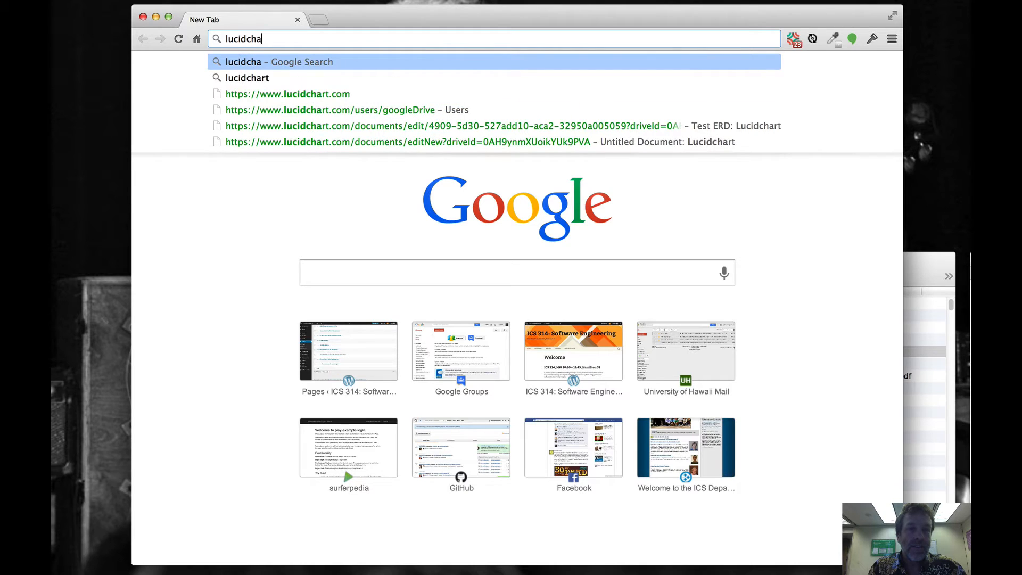
Step: Search the web for "lucid charts" and open the Lucidchart website
{"action": "type", "text": "charts"}
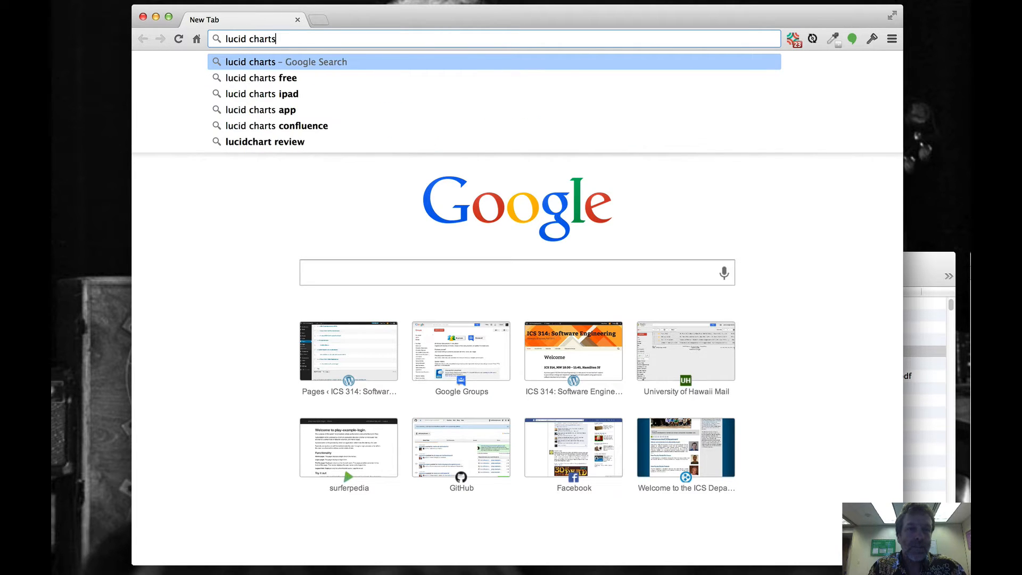
{"action": "key", "text": "Return"}
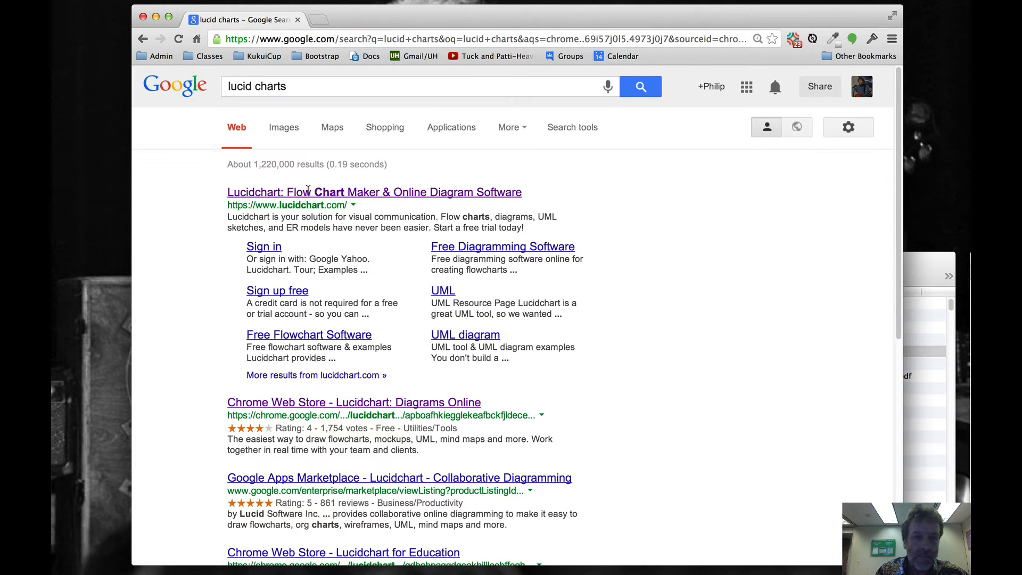
{"action": "left_click", "coordinate": [309, 192]}
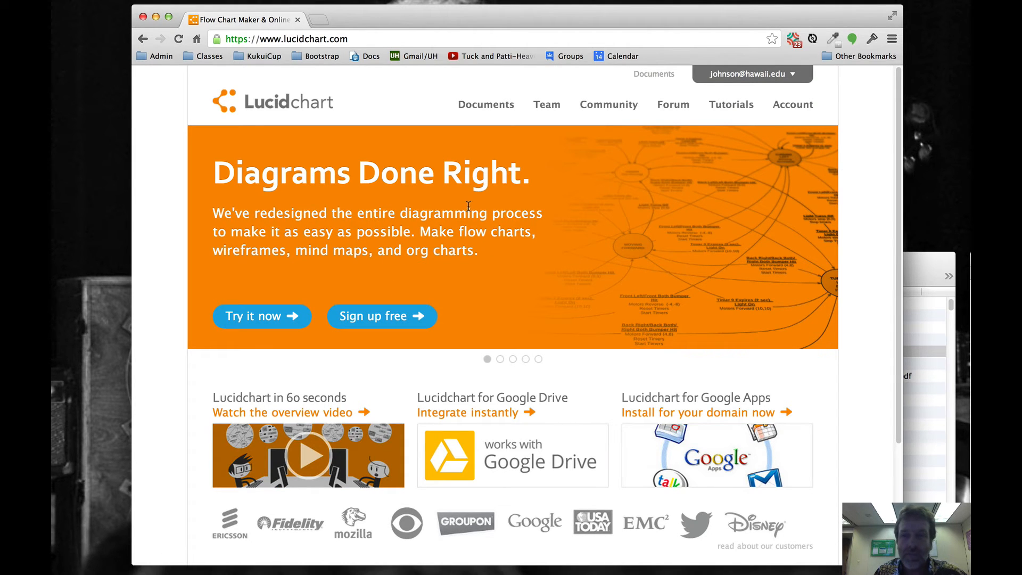
Step: Switch to Google Drive and create a new Lucidchart Diagram
{"action": "left_click", "coordinate": [375, 60]}
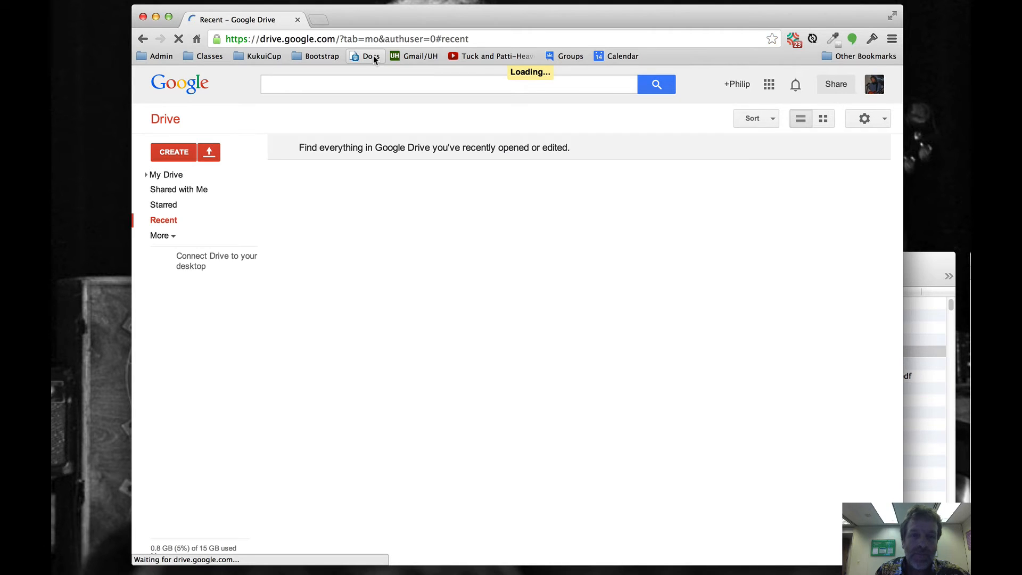
{"action": "left_click", "coordinate": [177, 153]}
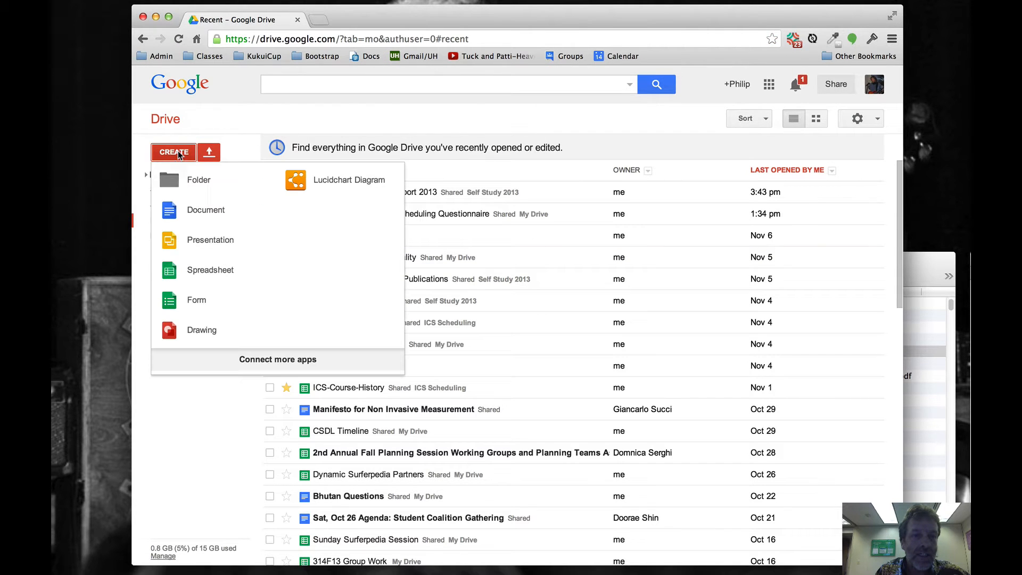
{"action": "left_click", "coordinate": [339, 183]}
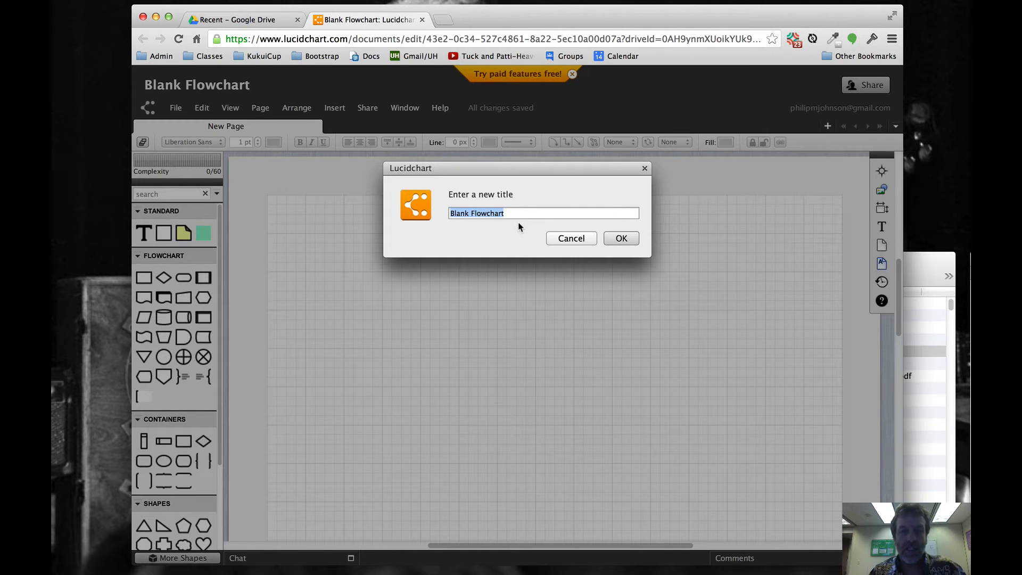
Step: Title the new document "Test Entity Relationship Diagram"
{"action": "type", "text": "Test"}
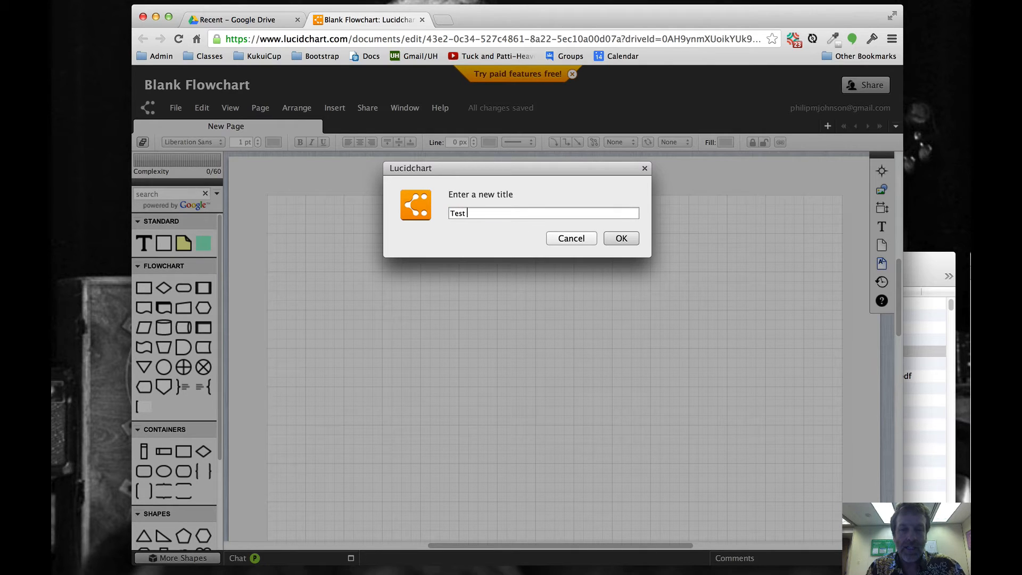
{"action": "type", "text": " Entity Relation"}
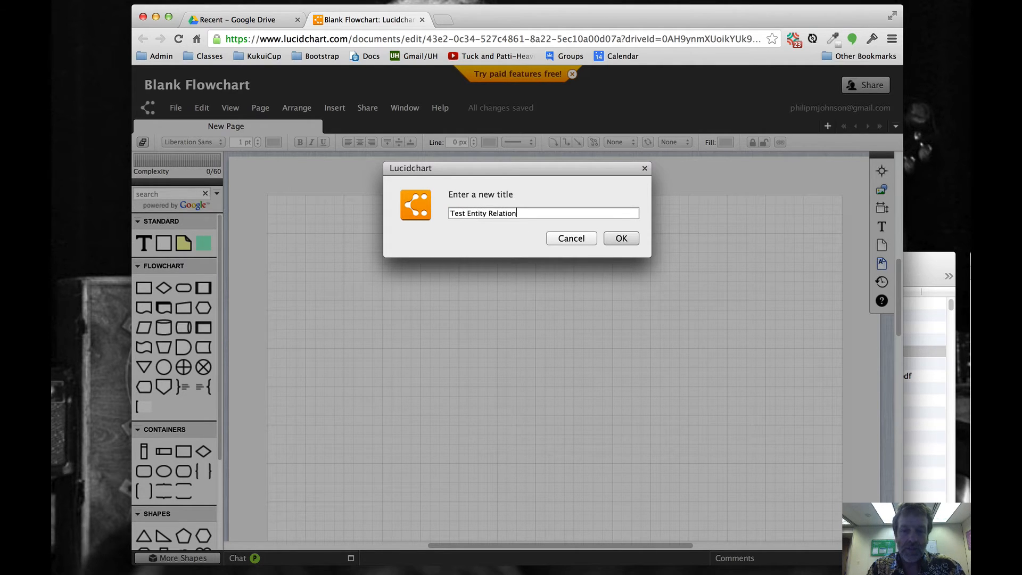
{"action": "type", "text": "ship Diagram"}
{"action": "left_click", "coordinate": [623, 238]}
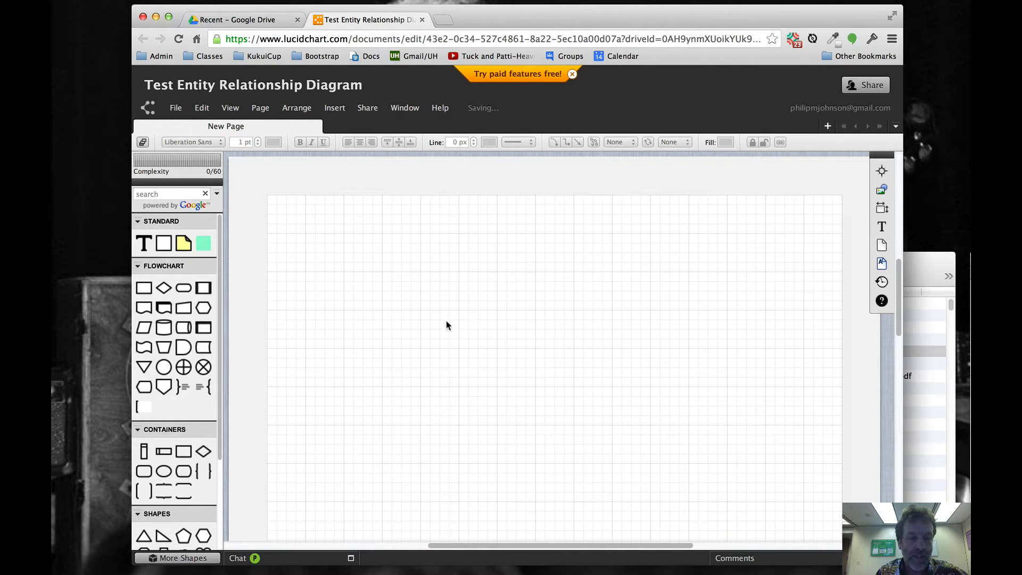
Step: Enable the Entity Relationship shape library for the document and save the library selection
{"action": "left_click", "coordinate": [198, 559]}
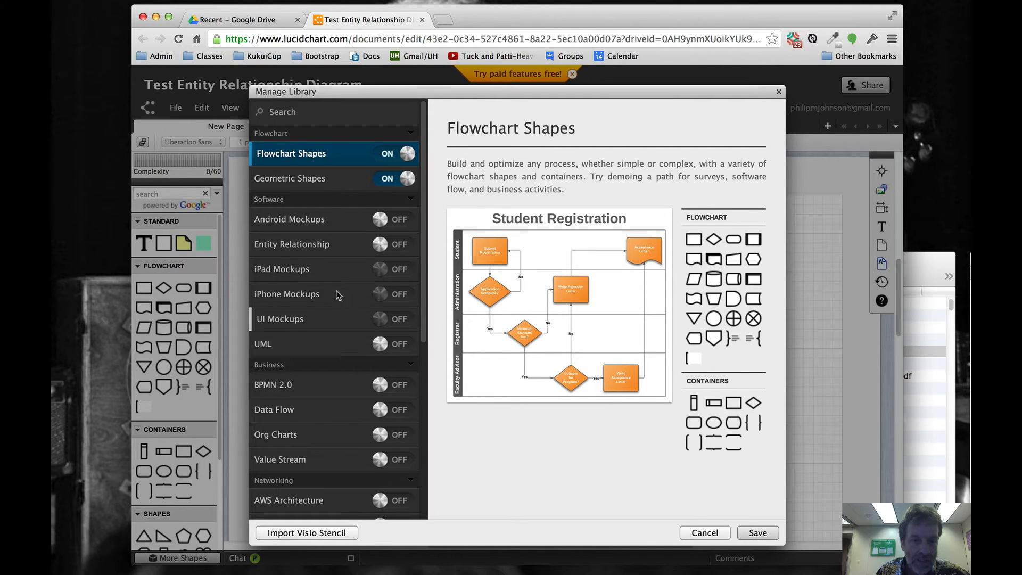
{"action": "left_click", "coordinate": [407, 246]}
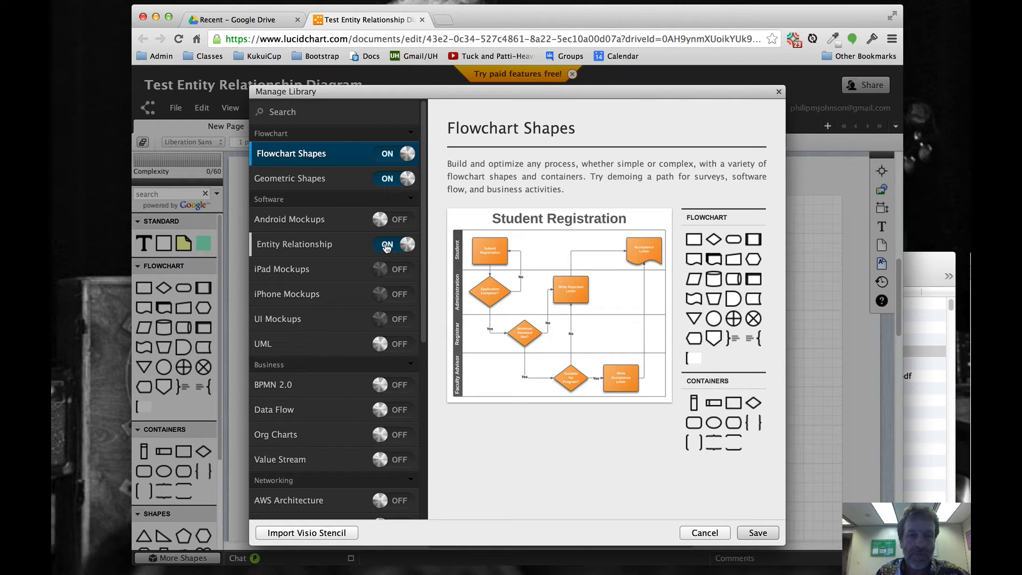
{"action": "left_click", "coordinate": [754, 533]}
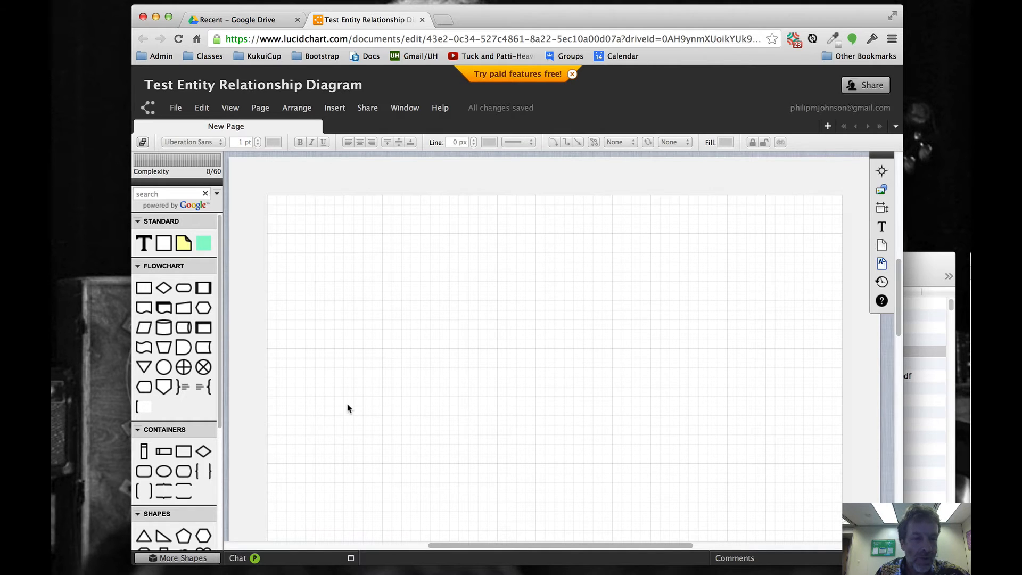
Step: Collapse the Standard, Flowchart, Containers and Shapes groups in the shape library
{"action": "left_click", "coordinate": [138, 222]}
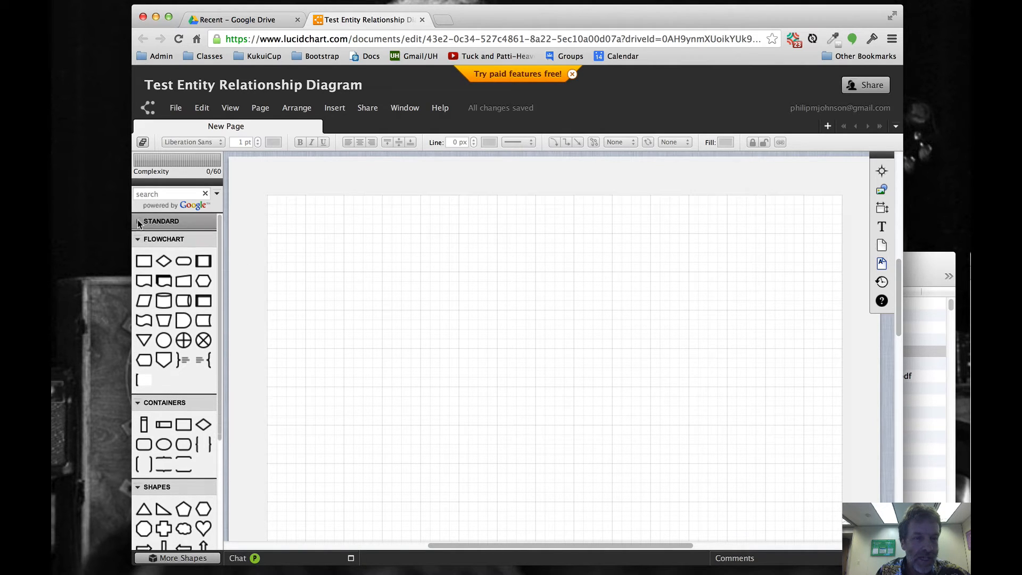
{"action": "left_click", "coordinate": [139, 238]}
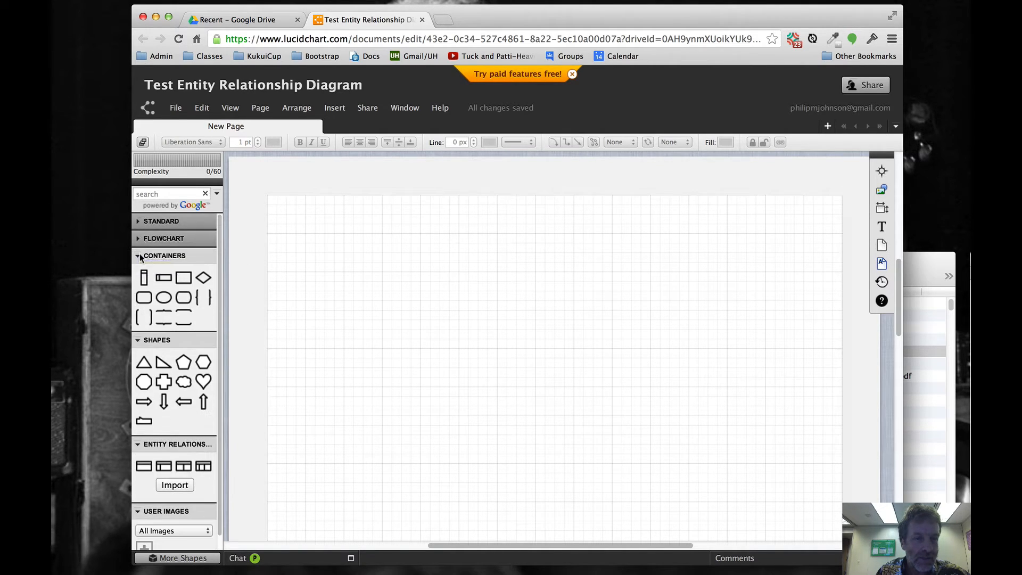
{"action": "left_click", "coordinate": [140, 254]}
{"action": "left_click", "coordinate": [140, 273]}
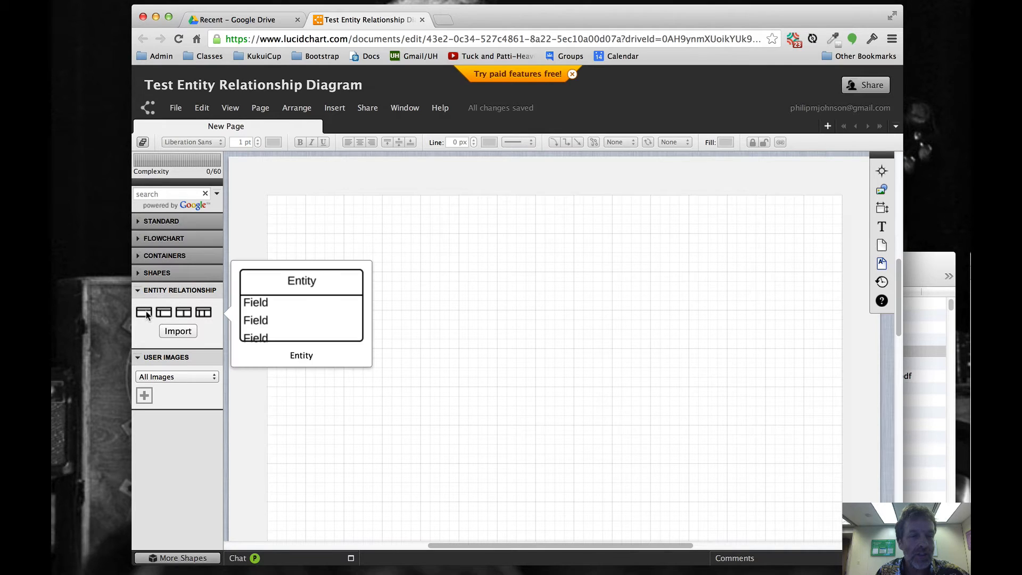
Step: Place a basic Entity shape in the upper-left area of the page and name it "Person"
{"action": "left_click_drag", "start_coordinate": [143, 312], "coordinate": [394, 265]}
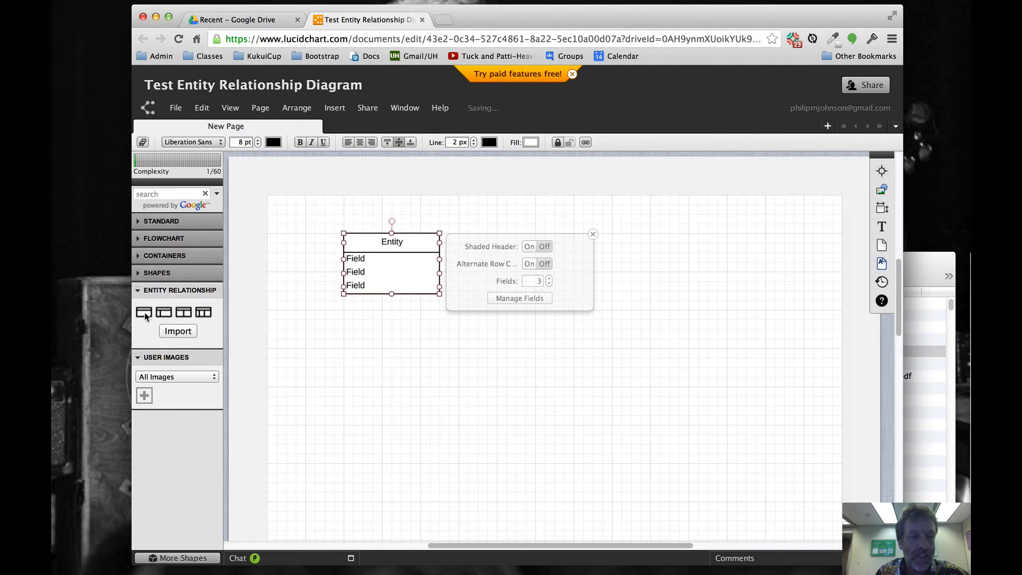
{"action": "double_click", "coordinate": [391, 242]}
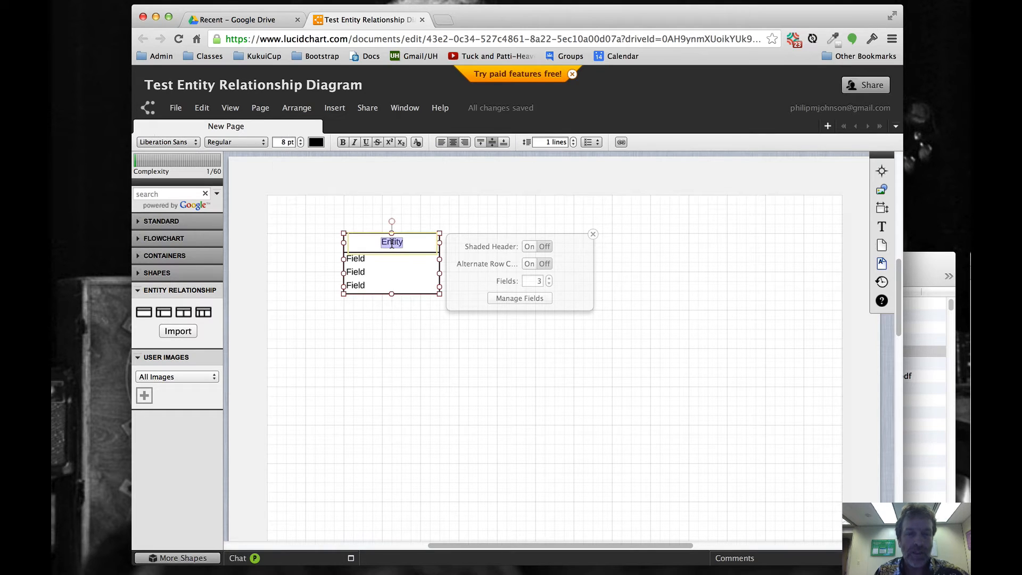
{"action": "type", "text": "Person"}
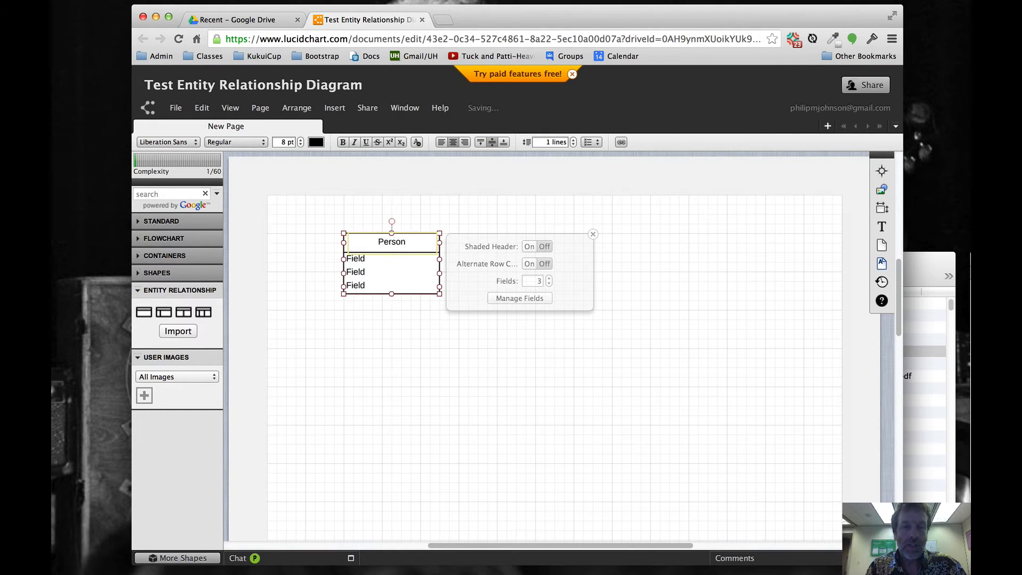
{"action": "key", "text": "Escape"}
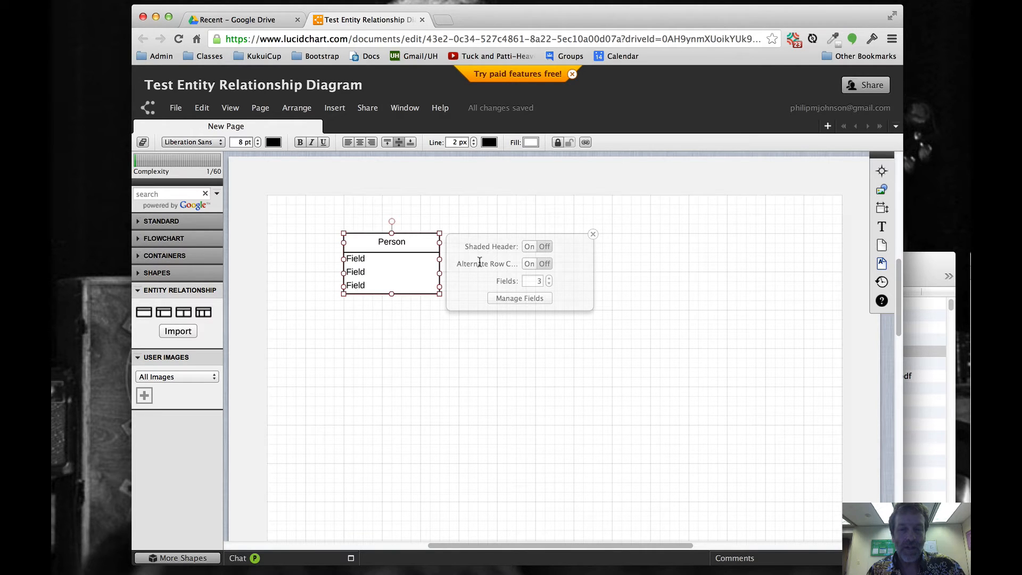
Step: Turn on the shaded header for the Person entity and reduce its fields to 1
{"action": "left_click", "coordinate": [530, 247]}
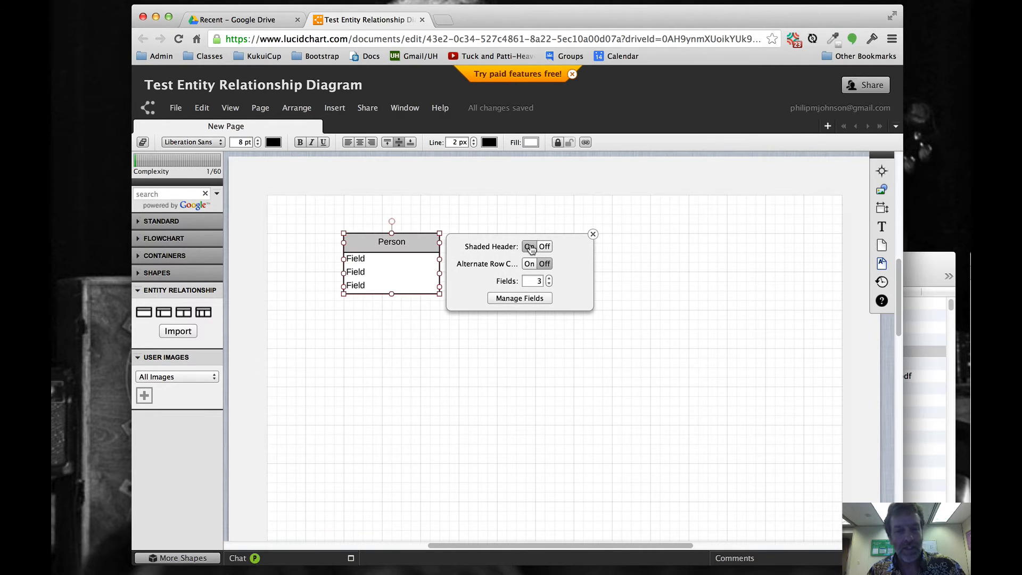
{"action": "left_click", "coordinate": [549, 283]}
{"action": "left_click", "coordinate": [549, 283]}
{"action": "left_click", "coordinate": [549, 283]}
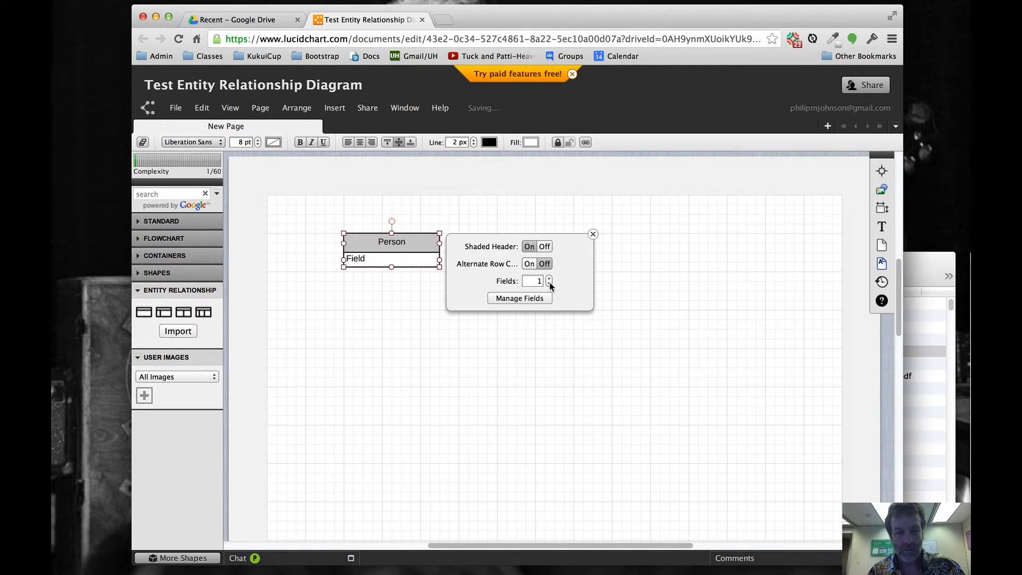
{"action": "left_click", "coordinate": [592, 234]}
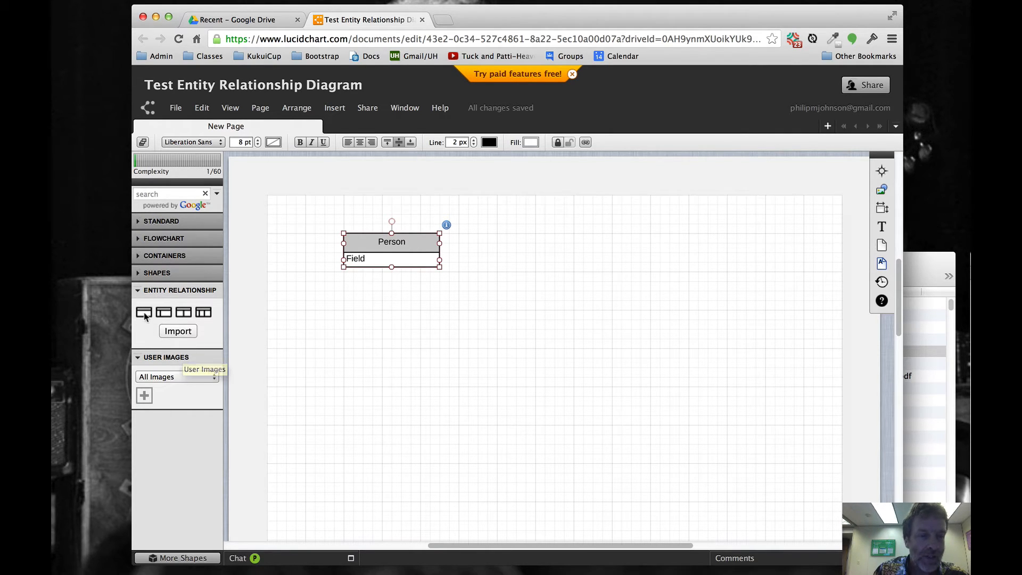
Step: Place a second basic Entity shape to the right of Person and name it "Address"
{"action": "left_click_drag", "start_coordinate": [143, 312], "coordinate": [624, 264]}
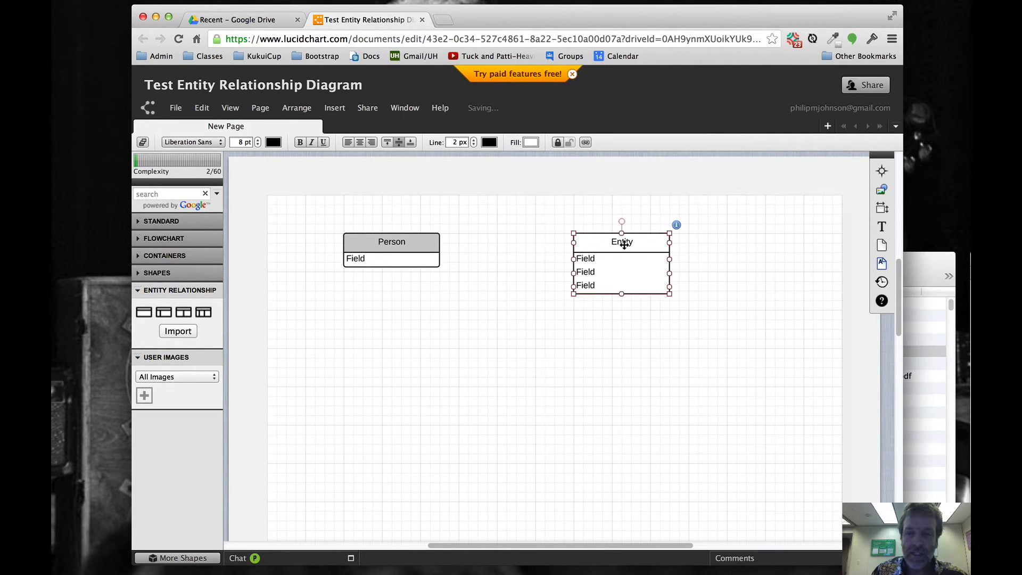
{"action": "double_click", "coordinate": [623, 245]}
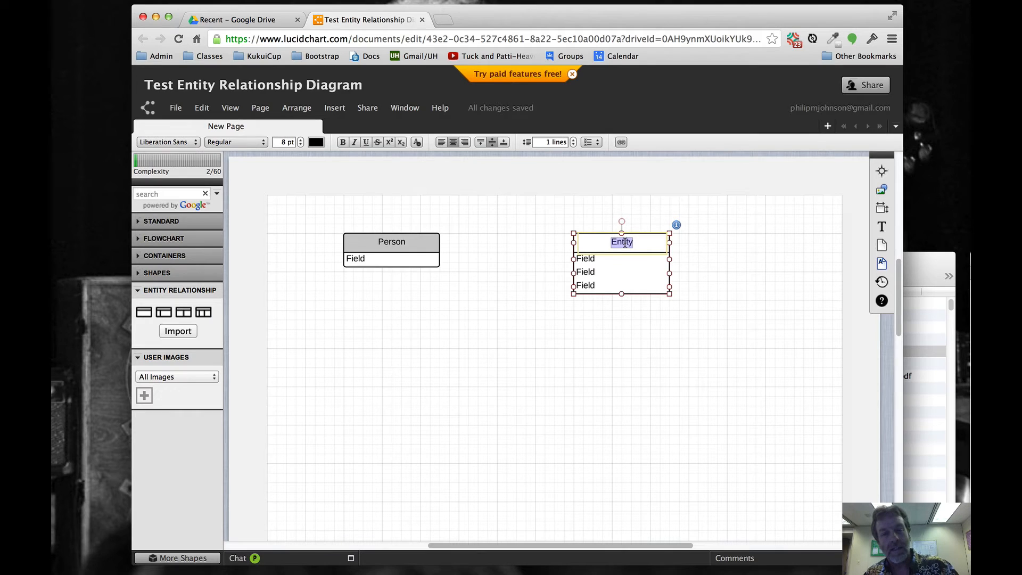
{"action": "type", "text": "Address"}
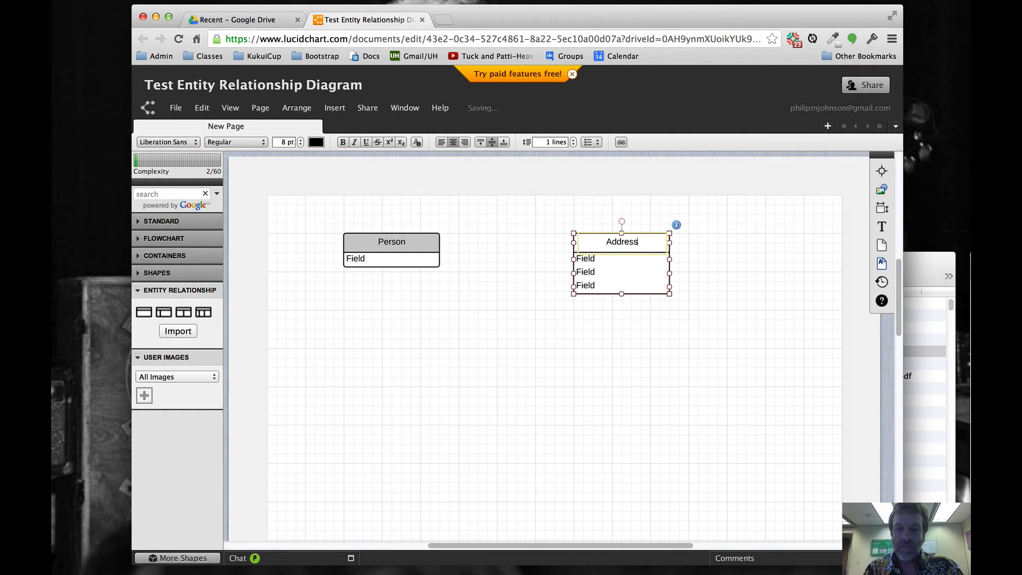
{"action": "key", "text": "Escape"}
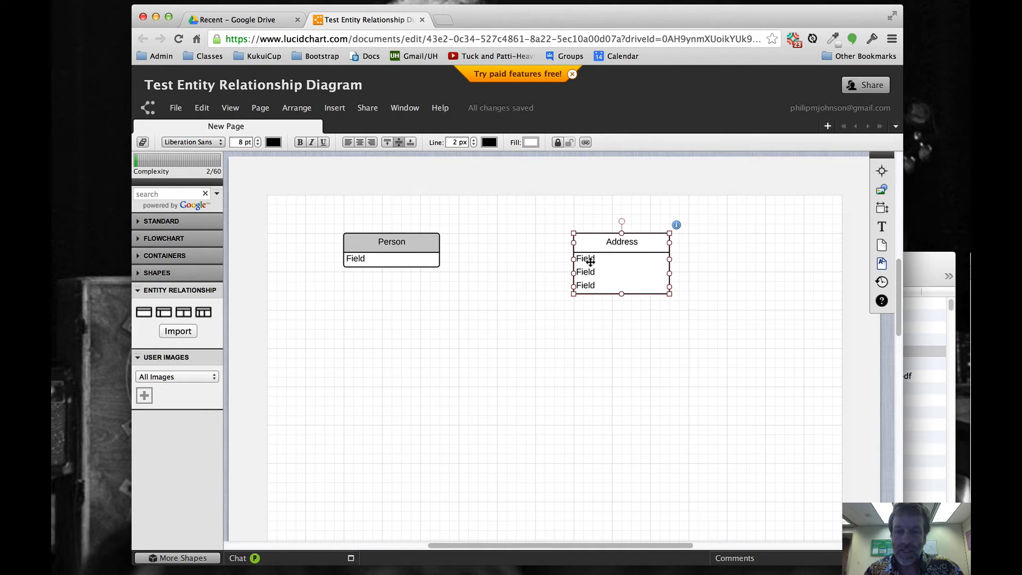
Step: Delete the placeholder text from all three field rows of the Address entity
{"action": "double_click", "coordinate": [587, 287]}
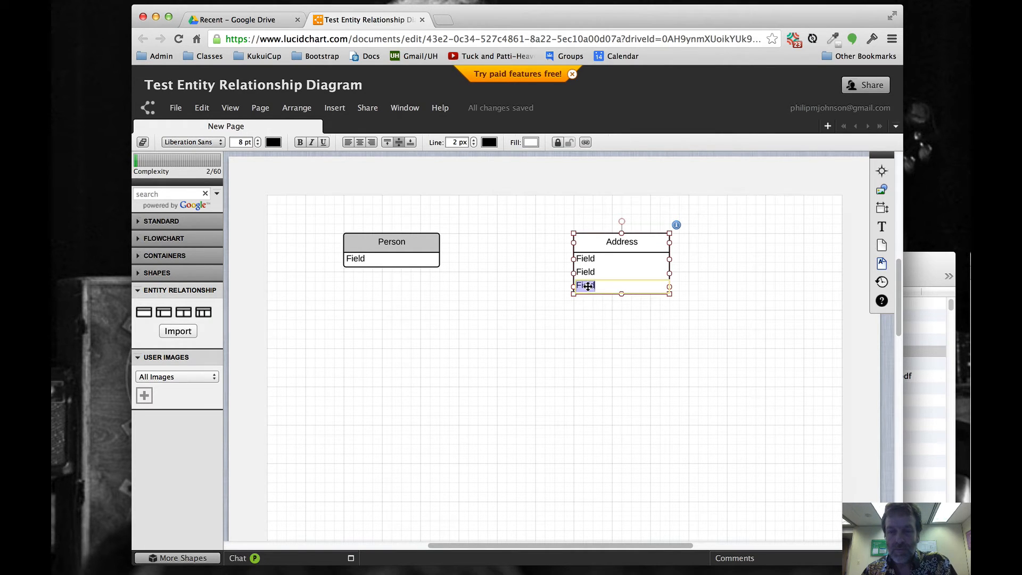
{"action": "key", "text": "BackSpace"}
{"action": "key", "text": "BackSpace"}
{"action": "double_click", "coordinate": [587, 273]}
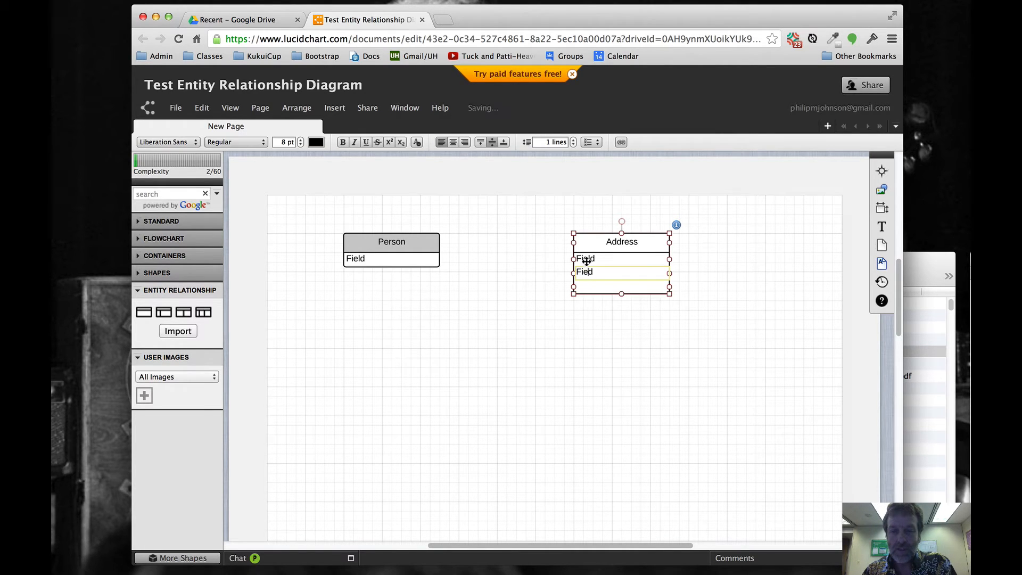
{"action": "key", "text": "BackSpace"}
{"action": "double_click", "coordinate": [585, 258]}
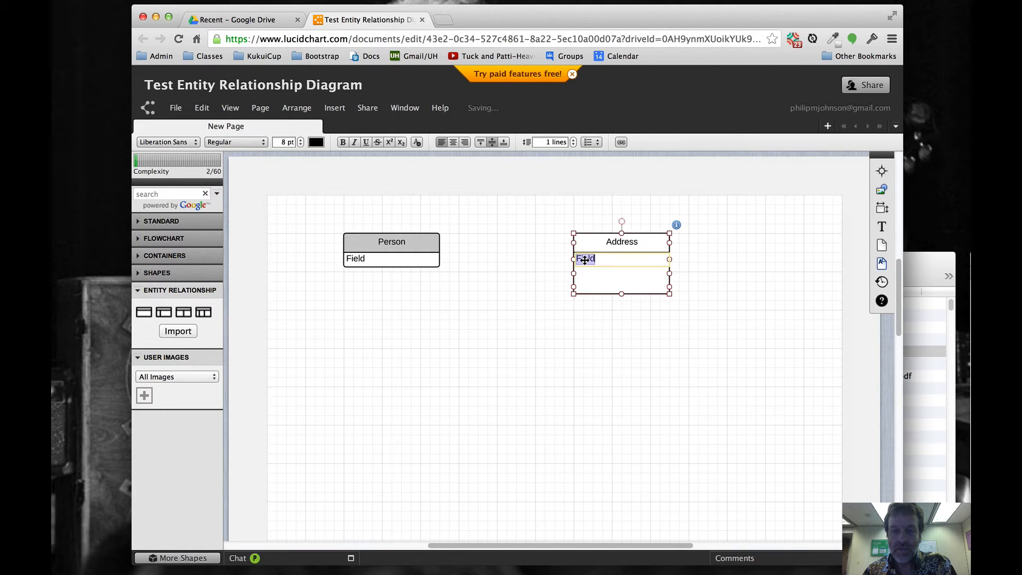
{"action": "key", "text": "BackSpace"}
{"action": "left_click", "coordinate": [508, 257]}
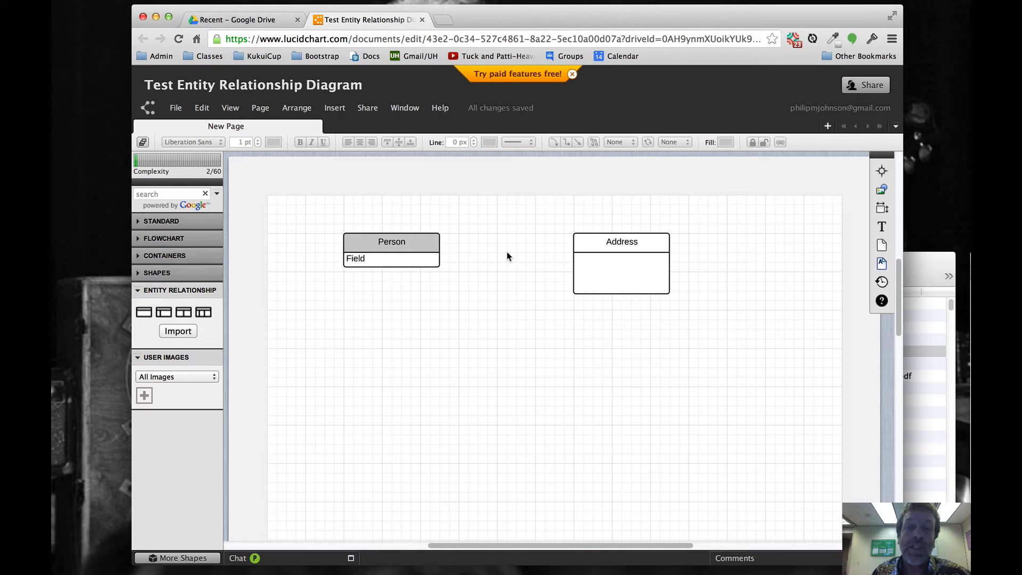
Step: Move the Address entity slightly closer to Person and connect Person to Address with a relationship line
{"action": "left_click_drag", "start_coordinate": [643, 242], "coordinate": [614, 239]}
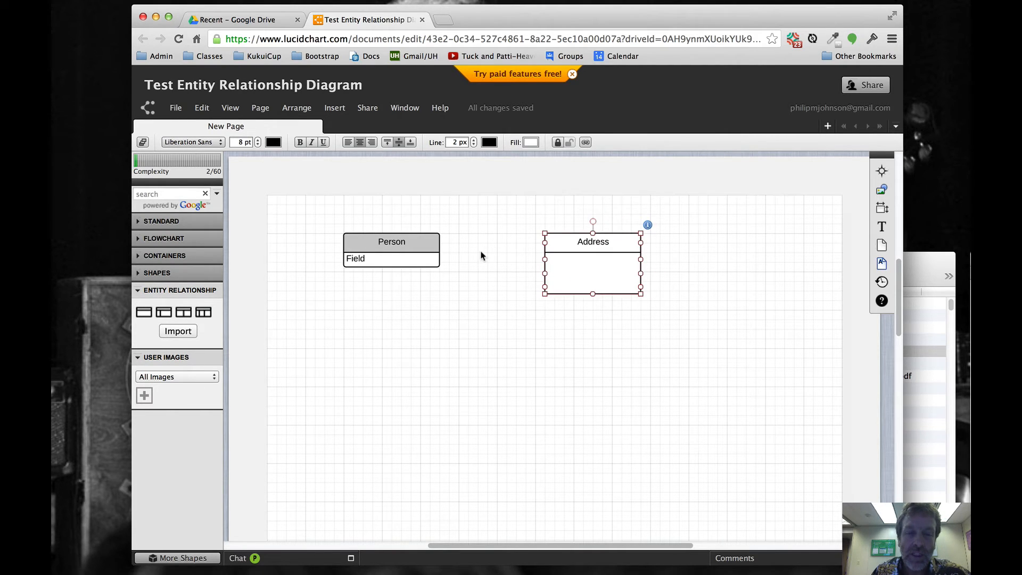
{"action": "left_click", "coordinate": [428, 248], "text": "shift"}
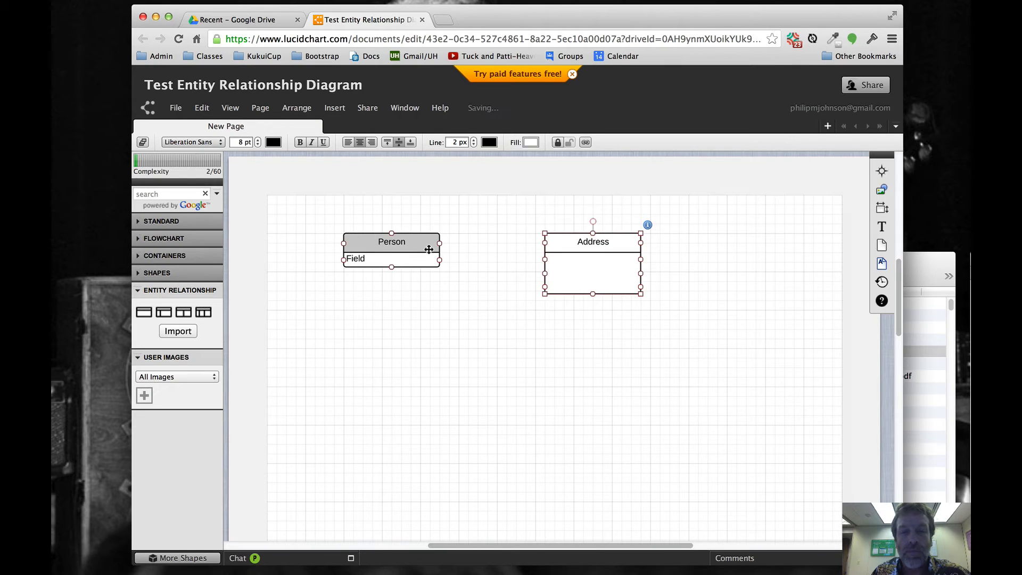
{"action": "left_click", "coordinate": [575, 260]}
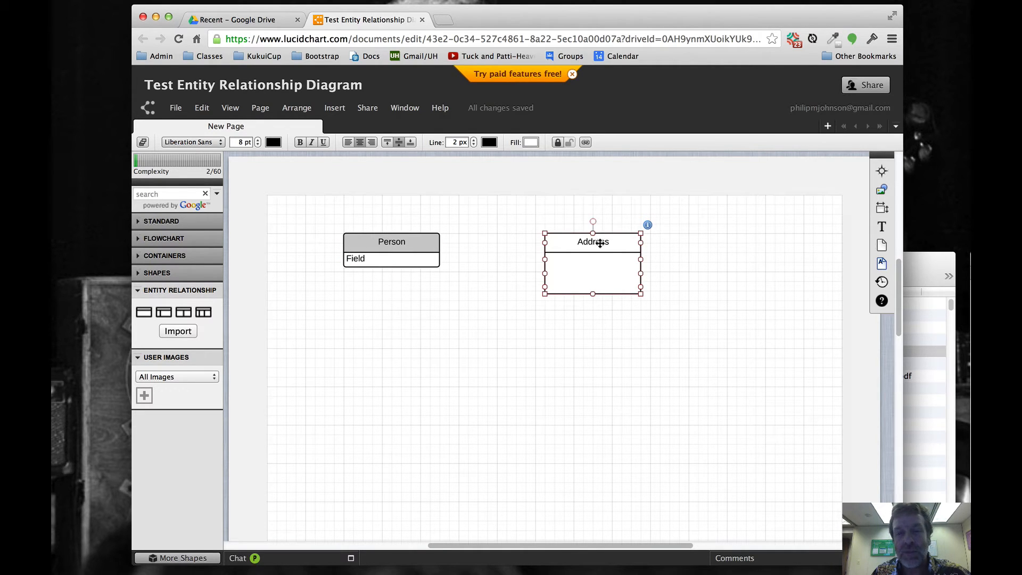
{"action": "left_click", "coordinate": [440, 253], "text": "shift"}
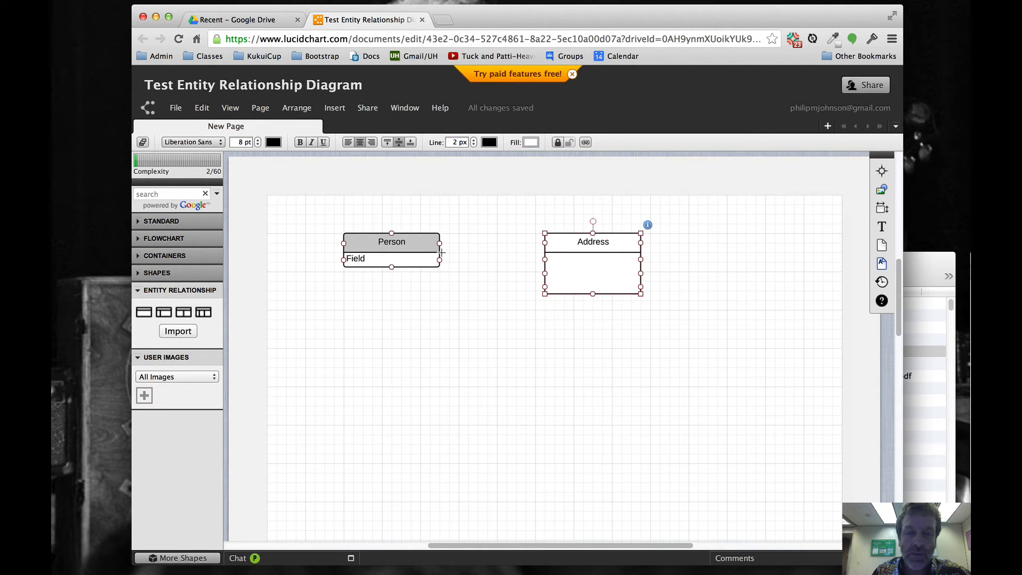
{"action": "left_click_drag", "start_coordinate": [439, 250], "coordinate": [542, 252]}
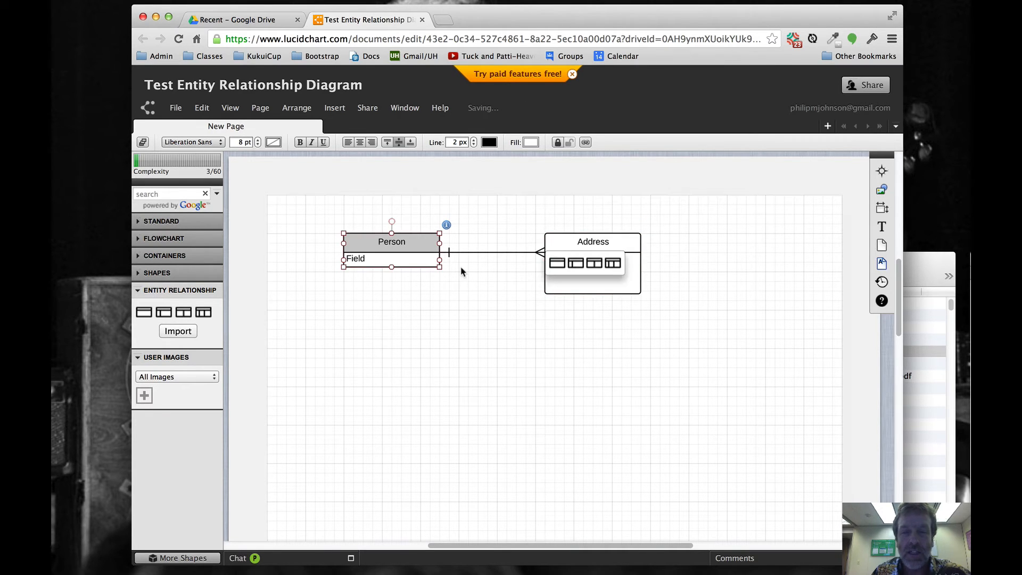
Step: Set the Person end of the relationship line to the double-bar, one-and-only-one symbol
{"action": "left_click", "coordinate": [495, 252]}
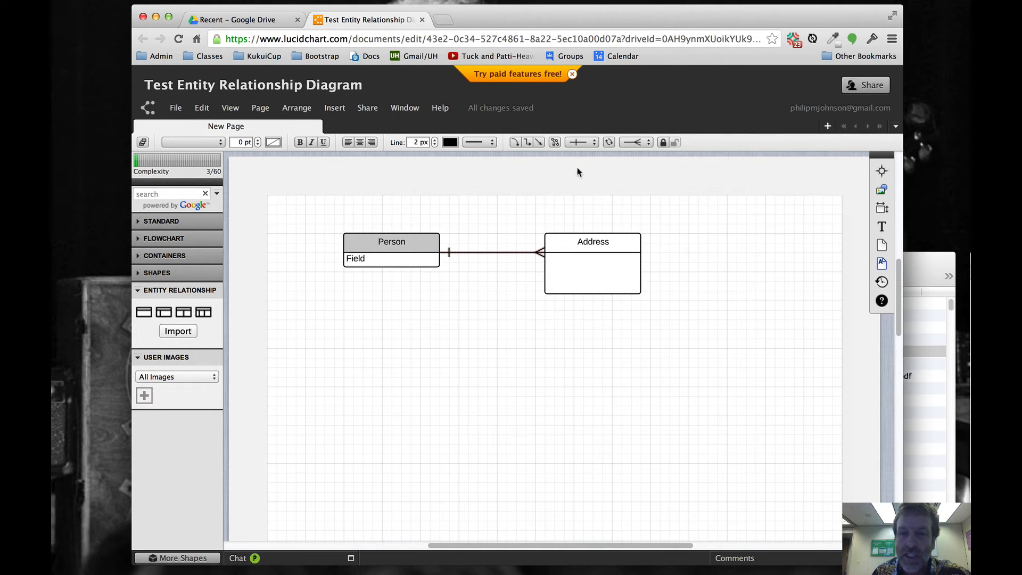
{"action": "left_click", "coordinate": [586, 145]}
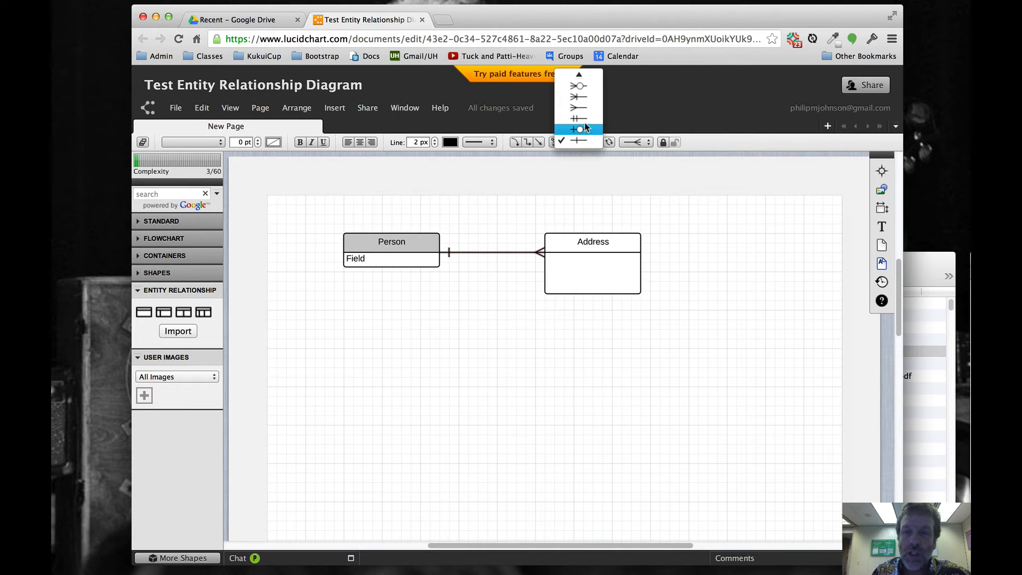
{"action": "left_click", "coordinate": [584, 118]}
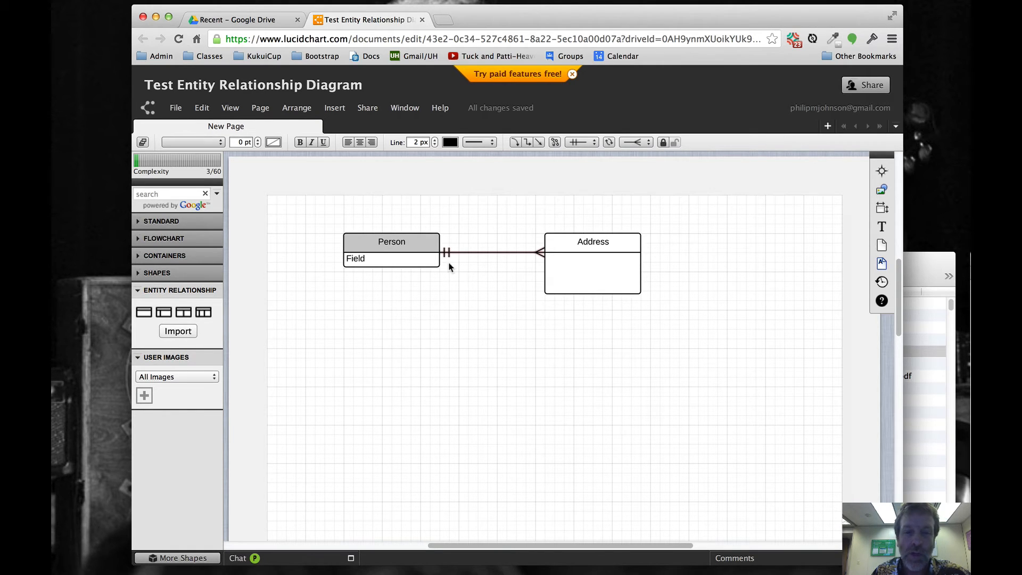
{"action": "left_click", "coordinate": [417, 246]}
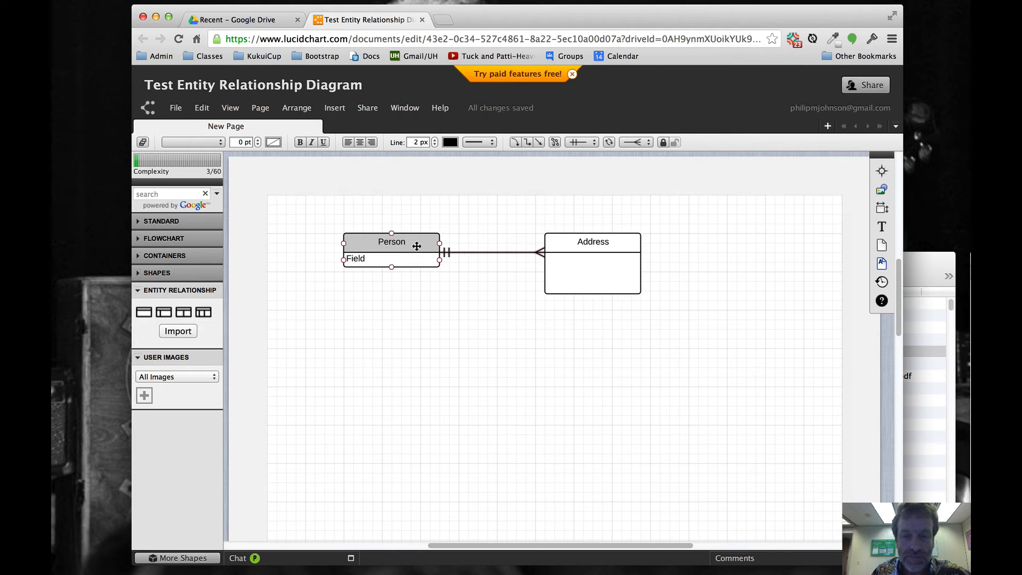
{"action": "left_click", "coordinate": [464, 290]}
{"action": "left_click", "coordinate": [420, 248]}
Step: Set the Address end of the relationship line to the circle-and-bar, zero-or-one symbol
{"action": "left_click", "coordinate": [484, 251]}
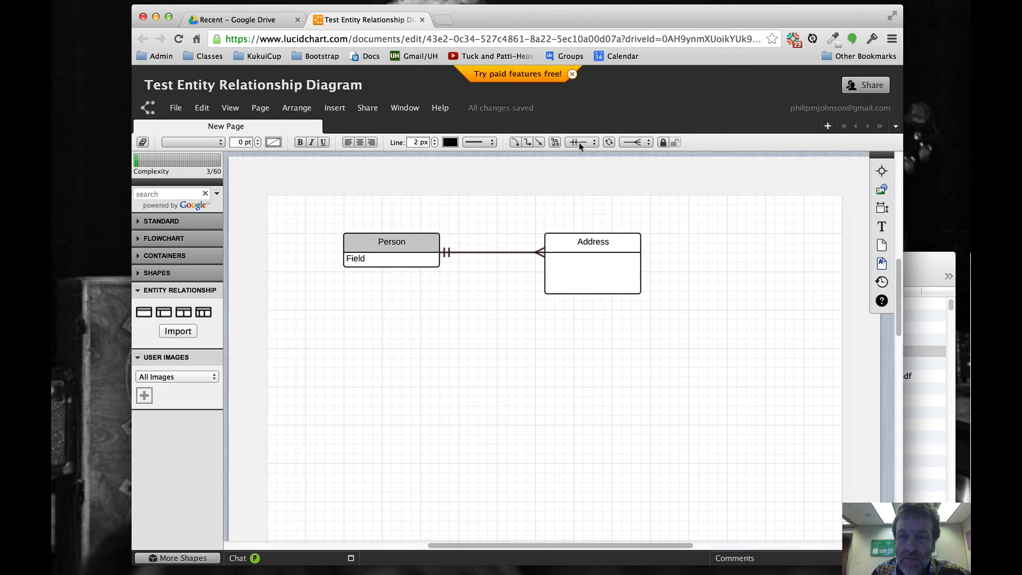
{"action": "left_click", "coordinate": [645, 141]}
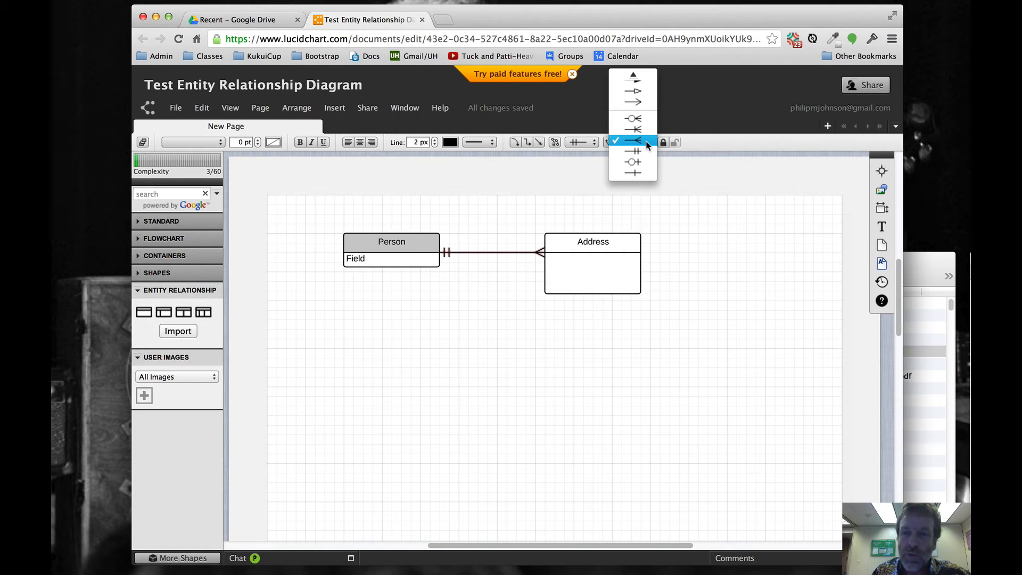
{"action": "left_click", "coordinate": [637, 162]}
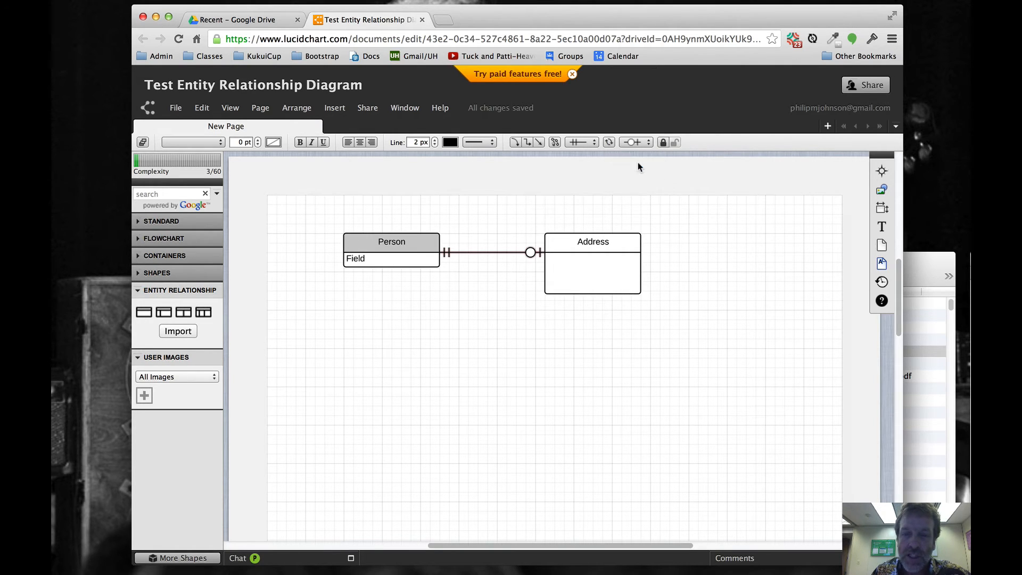
Step: Try to shorten the Address entity from its lower edge, discarding the stray connector this draws
{"action": "left_click", "coordinate": [561, 248]}
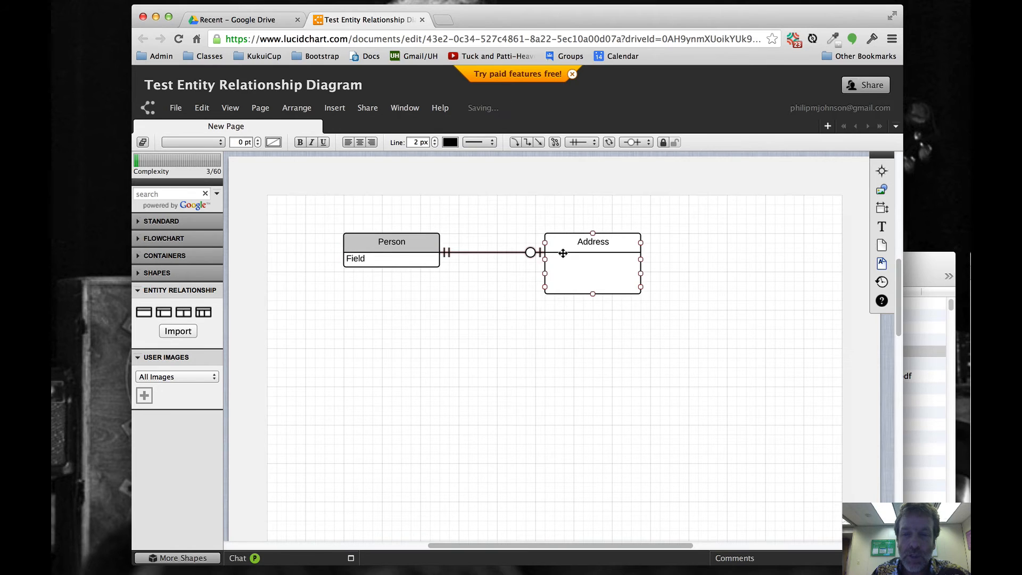
{"action": "left_click", "coordinate": [562, 245]}
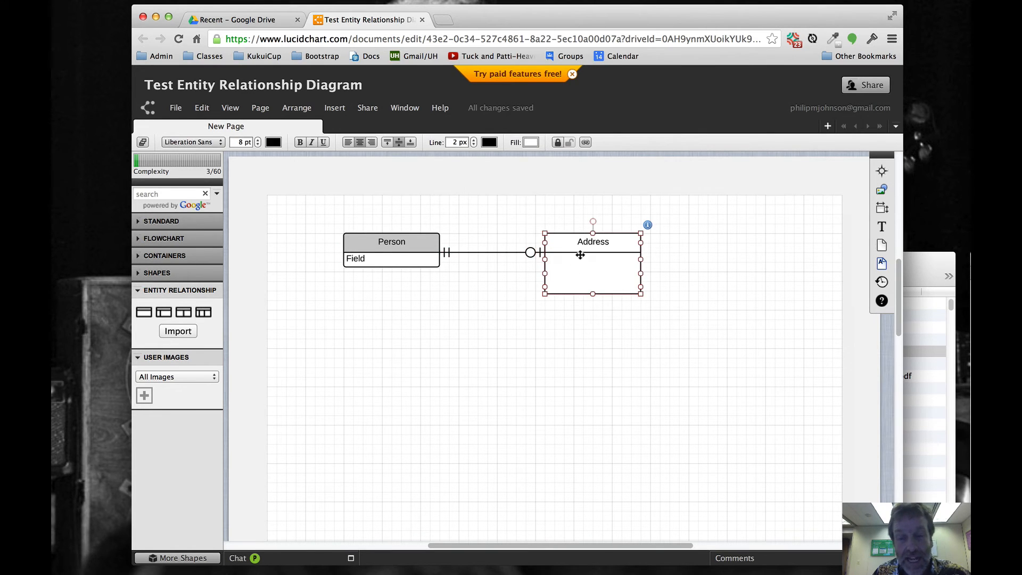
{"action": "left_click", "coordinate": [382, 253], "text": "shift"}
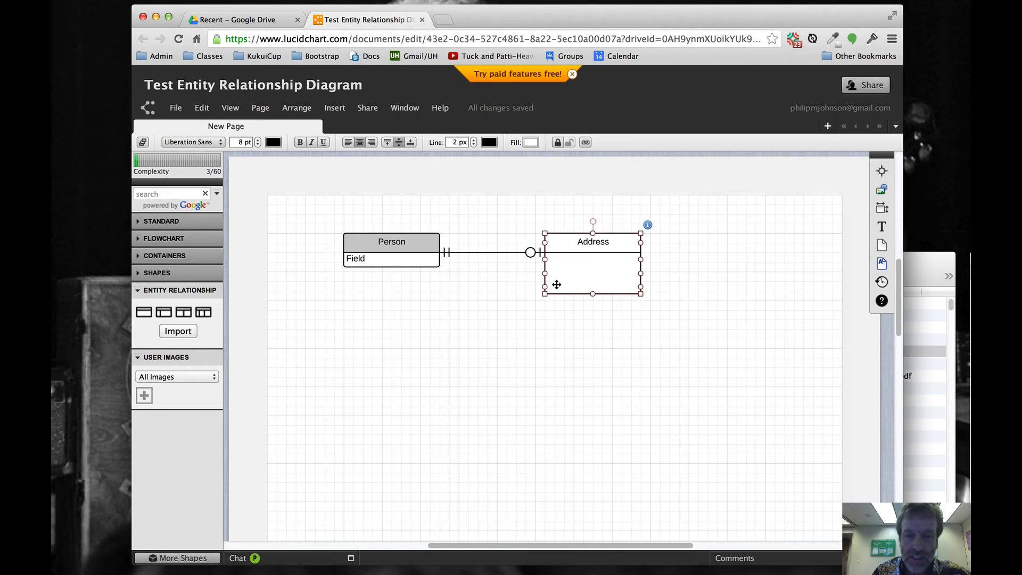
{"action": "left_click_drag", "start_coordinate": [591, 293], "coordinate": [590, 273]}
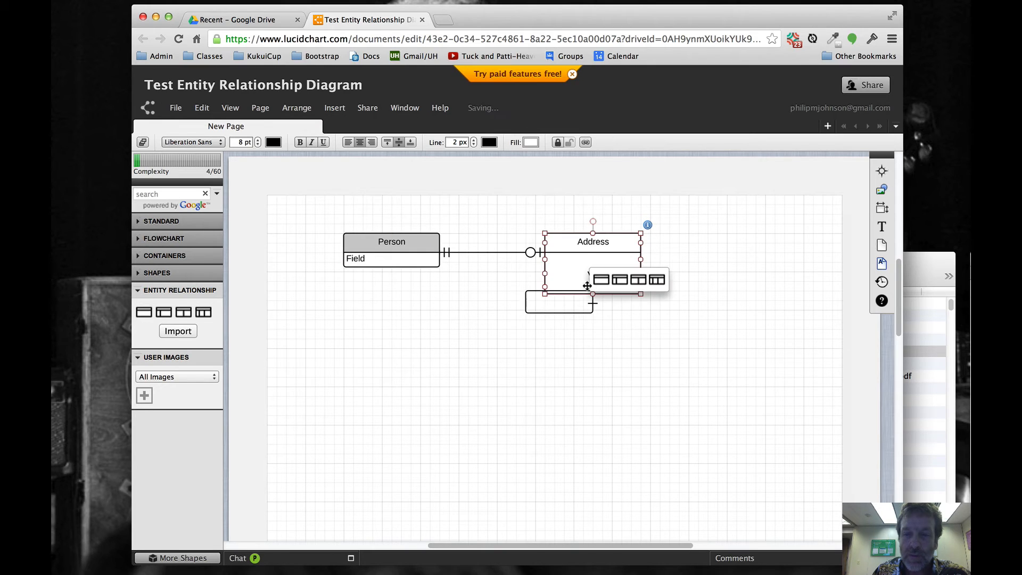
{"action": "left_click", "coordinate": [597, 315]}
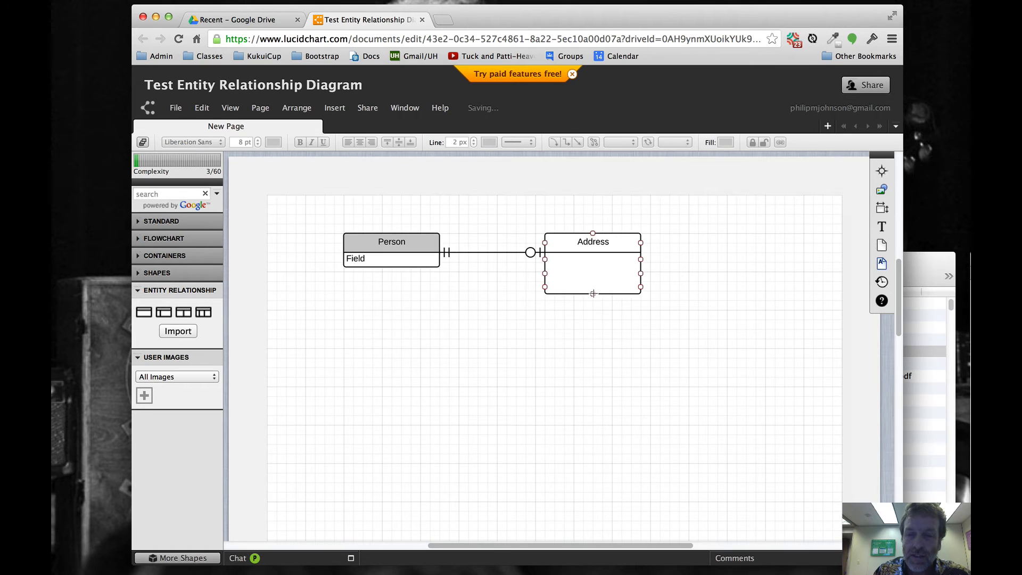
{"action": "left_click_drag", "start_coordinate": [593, 293], "coordinate": [590, 273]}
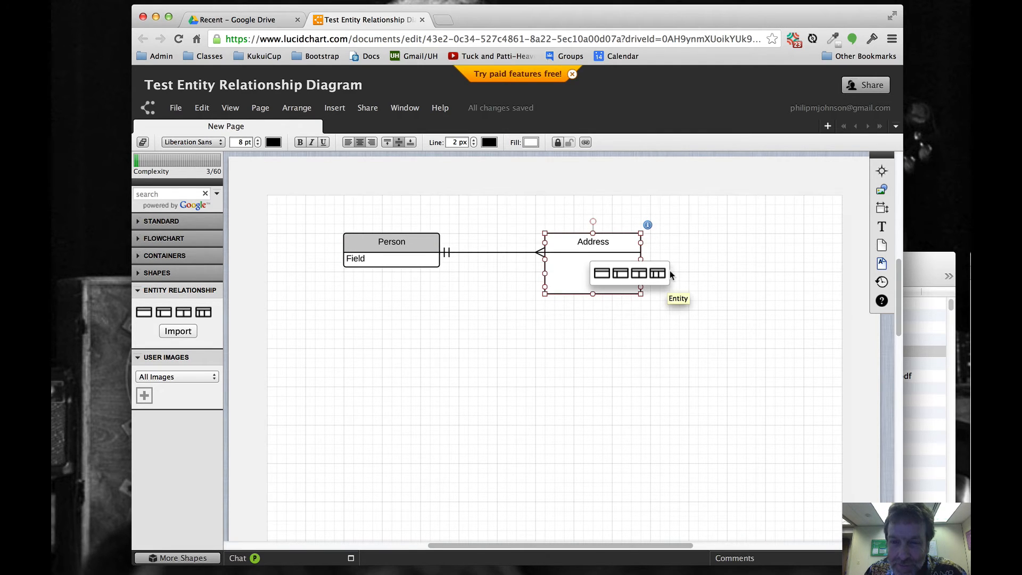
{"action": "left_click", "coordinate": [675, 253]}
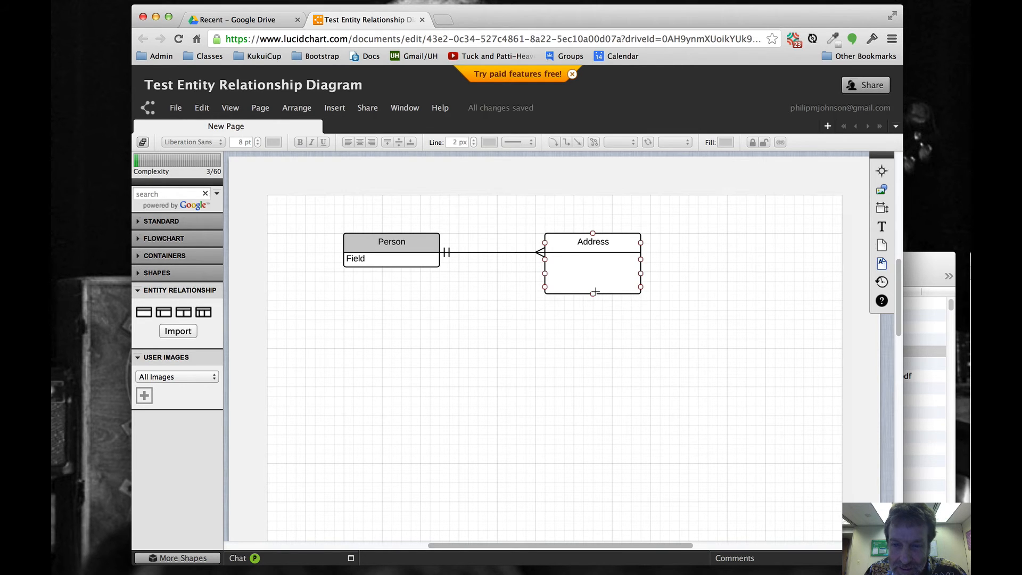
Step: Shift the Address entity slightly down and widen it toward Person, and dismiss the paid-features banner
{"action": "mouse_move", "coordinate": [606, 293]}
{"action": "left_mouse_down"}
{"action": "mouse_move", "coordinate": [606, 272]}
{"action": "mouse_move", "coordinate": [606, 300]}
{"action": "mouse_move", "coordinate": [633, 305]}
{"action": "mouse_move", "coordinate": [634, 274]}
{"action": "mouse_move", "coordinate": [635, 295]}
{"action": "mouse_move", "coordinate": [650, 296]}
{"action": "mouse_move", "coordinate": [614, 265]}
{"action": "mouse_move", "coordinate": [718, 261]}
{"action": "mouse_move", "coordinate": [650, 332]}
{"action": "mouse_move", "coordinate": [667, 288]}
{"action": "mouse_move", "coordinate": [627, 266]}
{"action": "mouse_move", "coordinate": [602, 275]}
{"action": "left_mouse_up"}
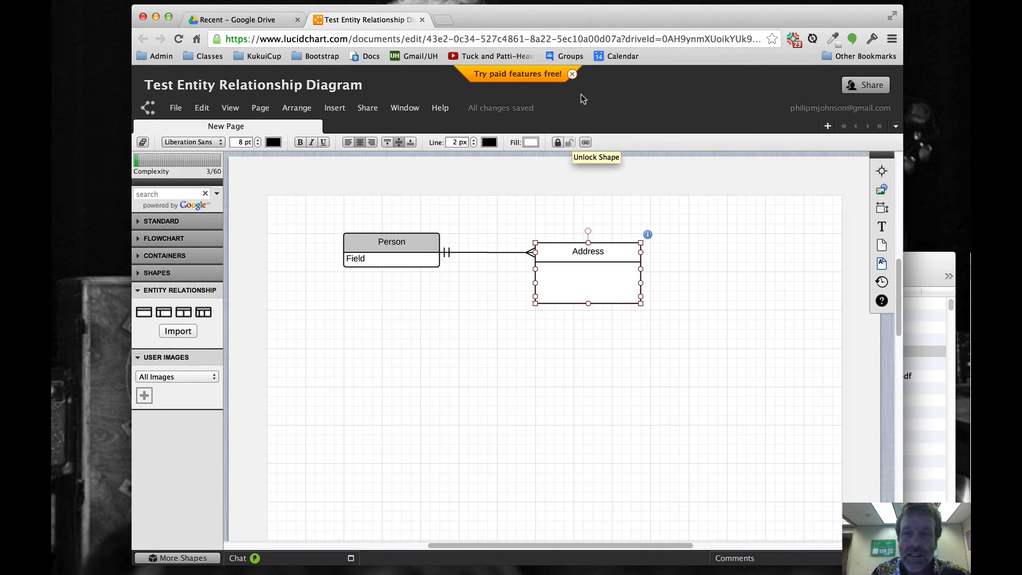
{"action": "left_click", "coordinate": [572, 74]}
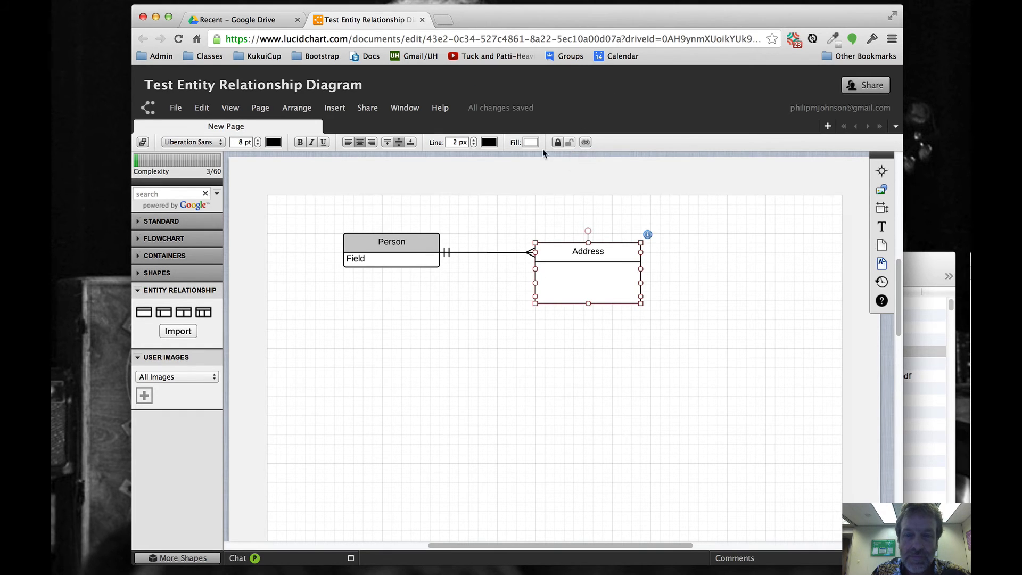
Step: Swap the end symbols of the Person–Address relationship line and swap them back
{"action": "left_click", "coordinate": [491, 252]}
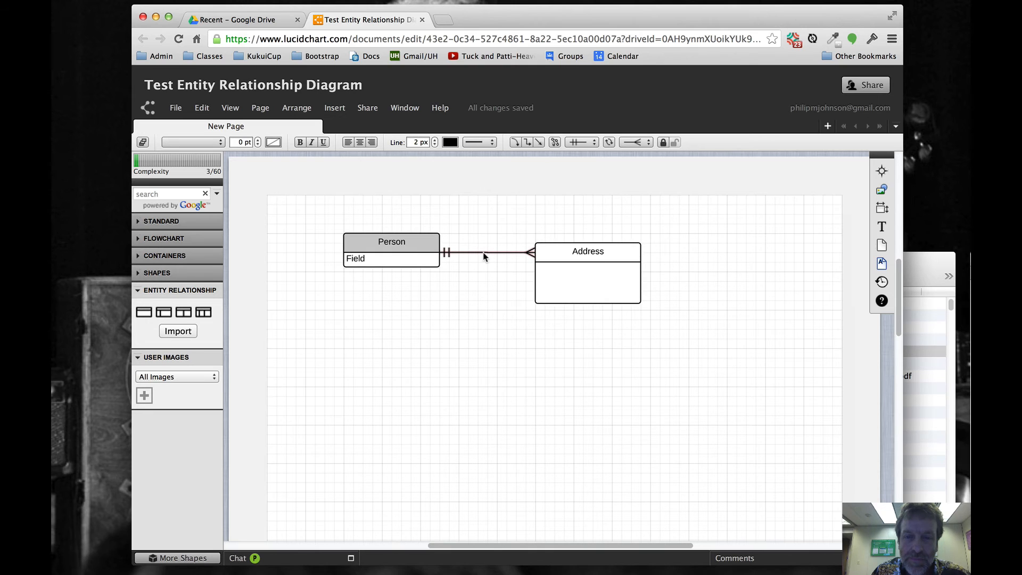
{"action": "left_click", "coordinate": [609, 142]}
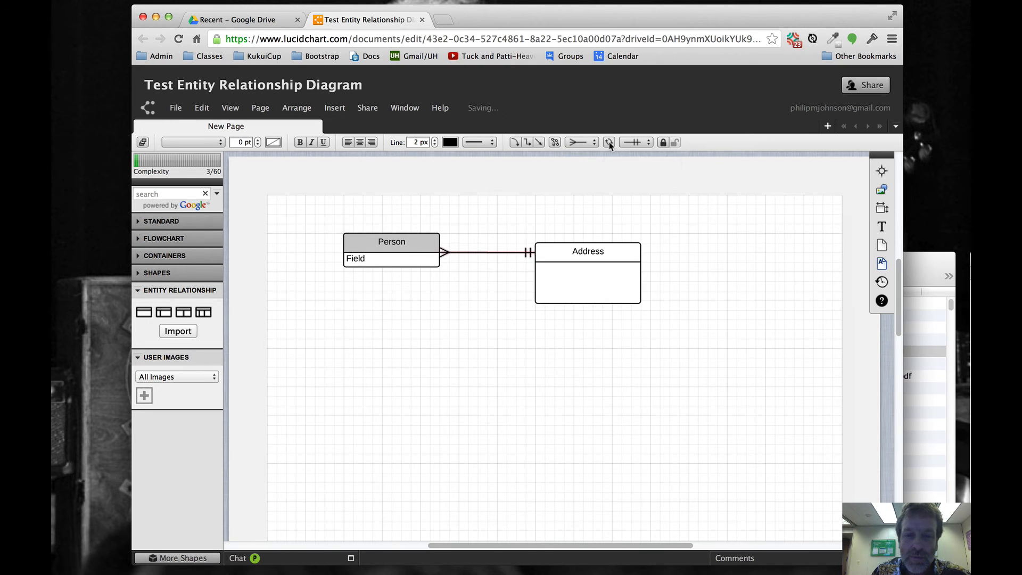
{"action": "left_click", "coordinate": [608, 142]}
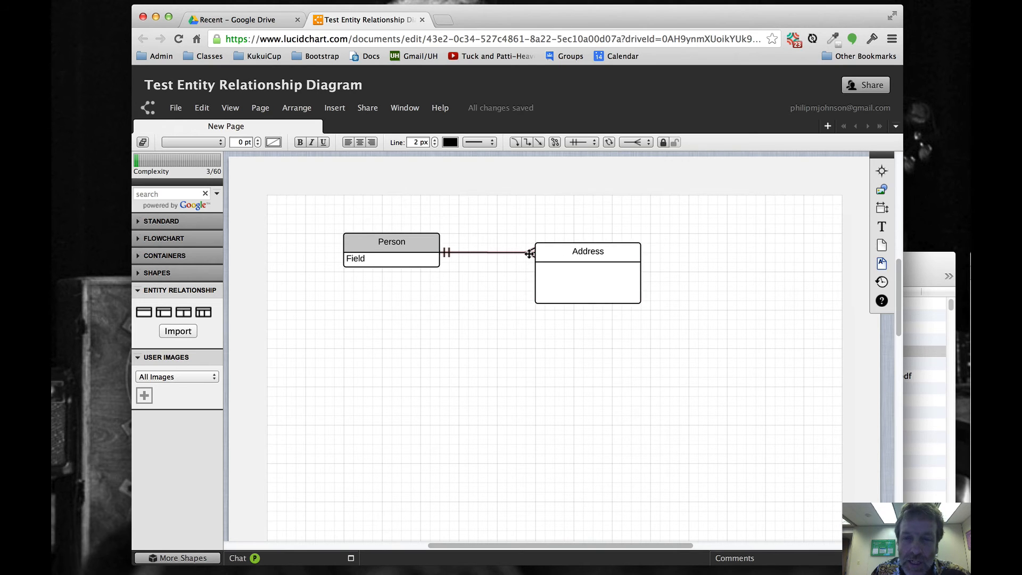
Step: Set the Address end of the relationship line to the crow's foot with a bar, the one-or-many symbol
{"action": "left_click", "coordinate": [635, 143]}
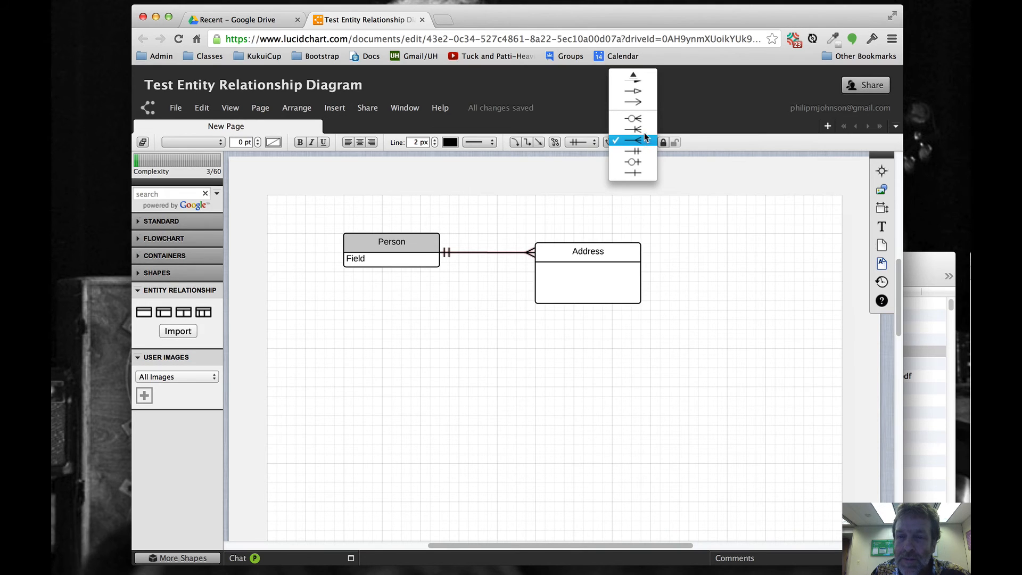
{"action": "left_click", "coordinate": [644, 129]}
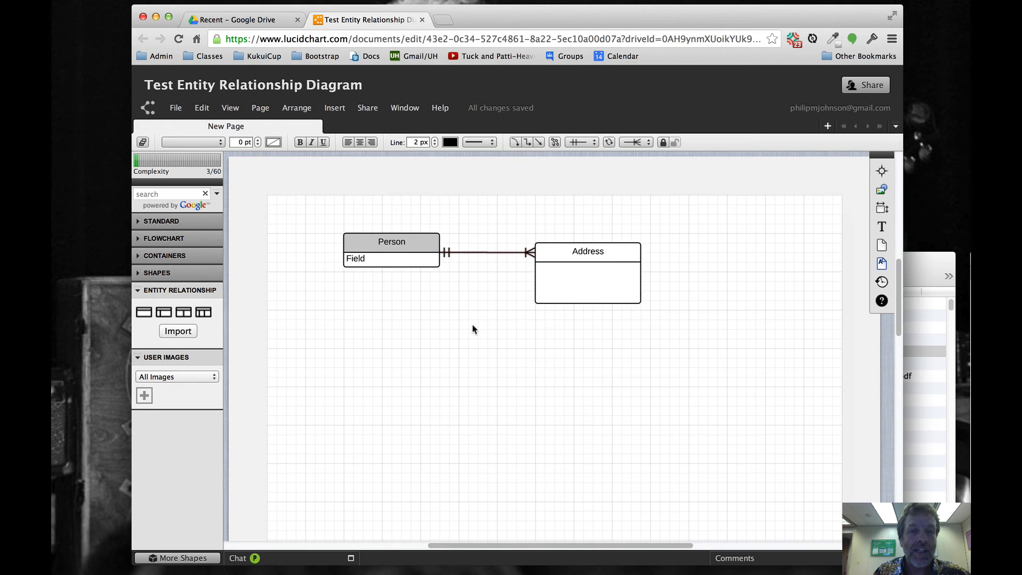
Step: Turn on the shaded header for the Address entity and reduce its fields to 1
{"action": "left_click", "coordinate": [622, 254]}
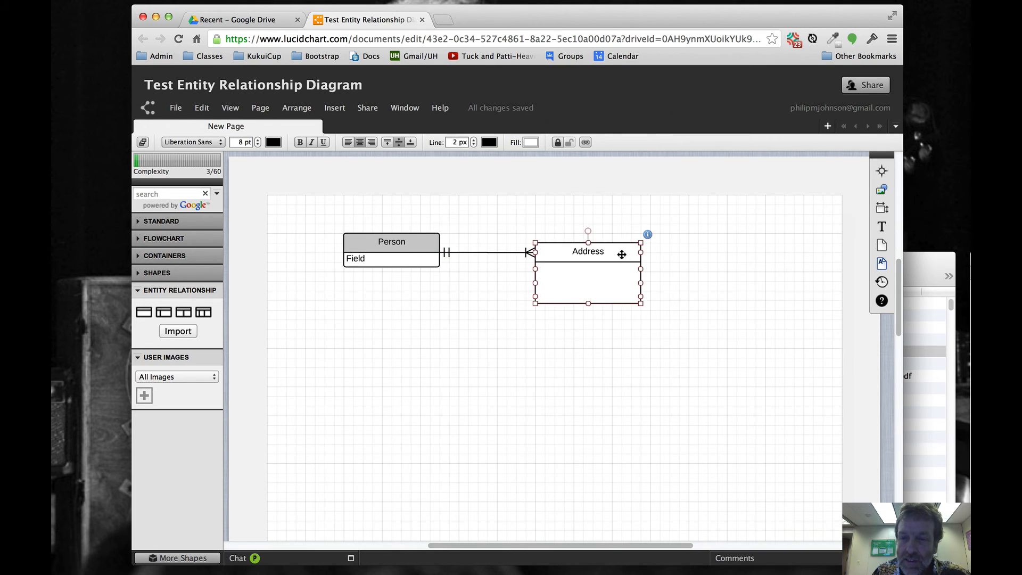
{"action": "left_click", "coordinate": [648, 234]}
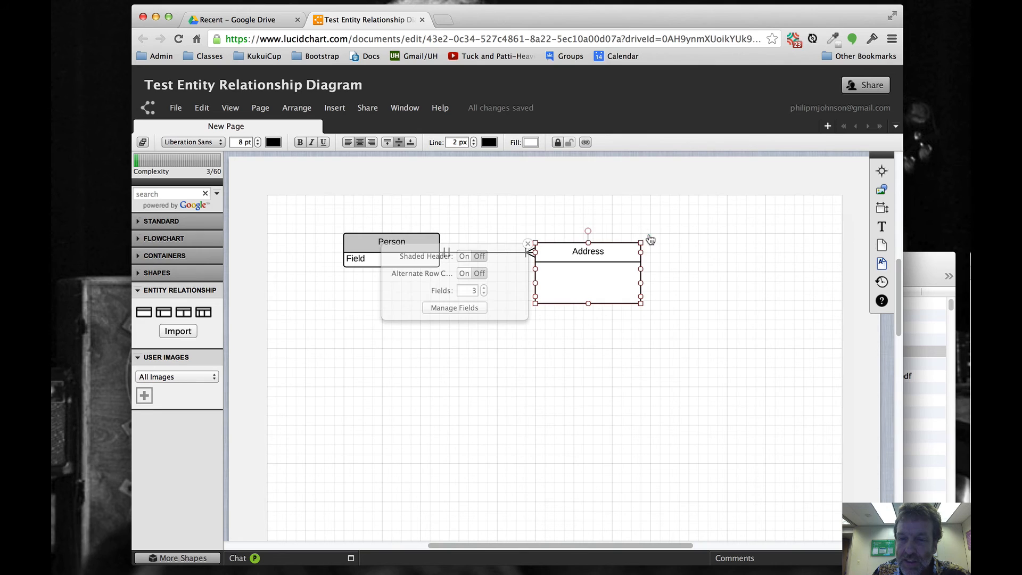
{"action": "left_click", "coordinate": [464, 256]}
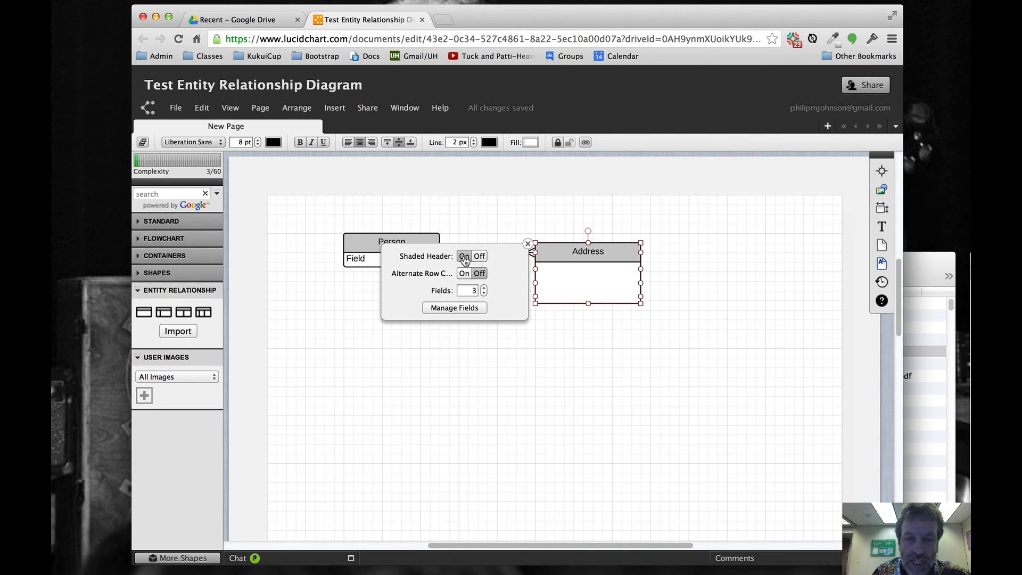
{"action": "left_click", "coordinate": [484, 294]}
{"action": "left_click", "coordinate": [484, 294]}
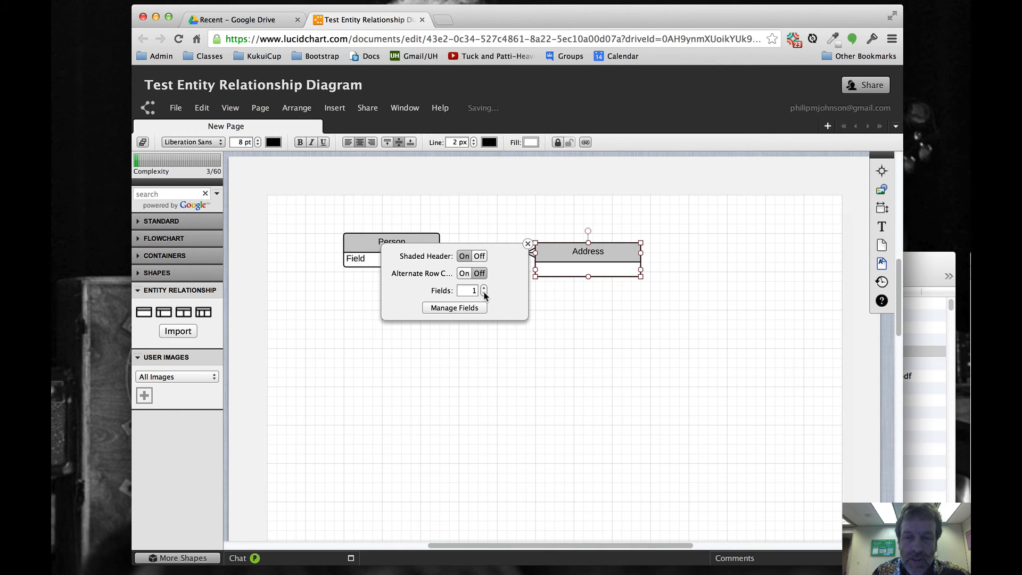
{"action": "left_click", "coordinate": [527, 244]}
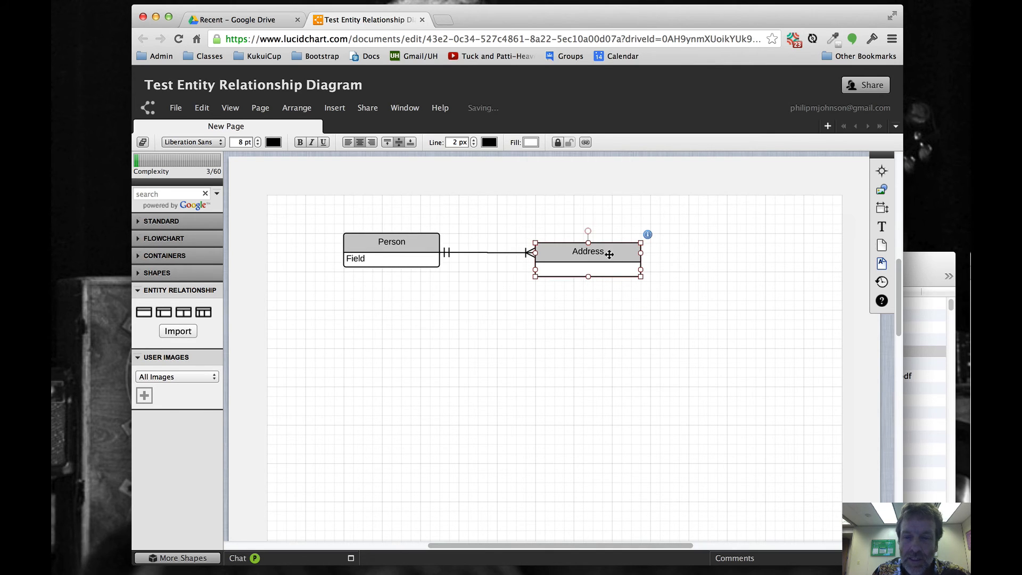
Step: Move the Address entity closer to Person and up so that both entities are level
{"action": "left_click_drag", "start_coordinate": [615, 250], "coordinate": [597, 248]}
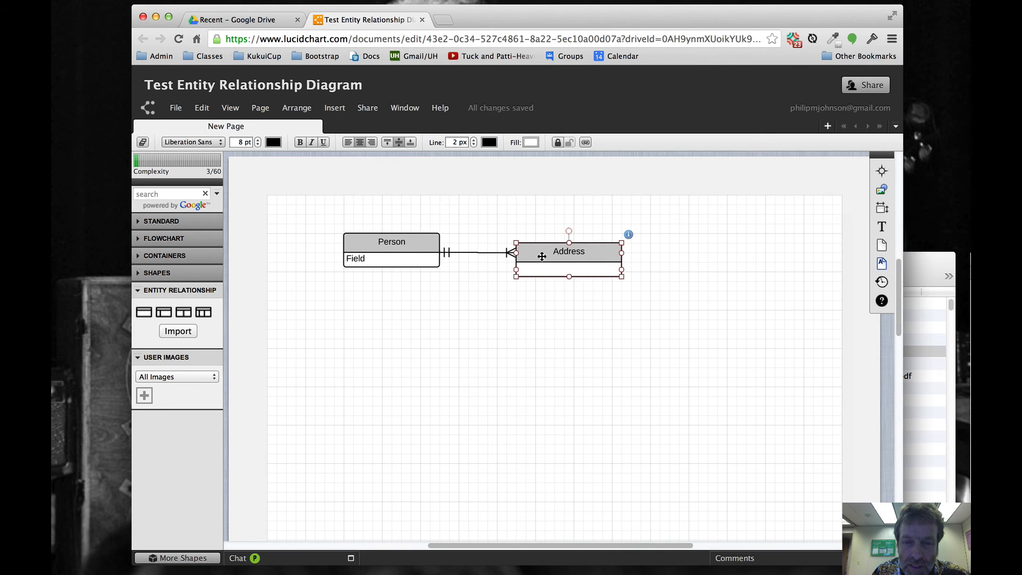
{"action": "left_click_drag", "start_coordinate": [529, 256], "coordinate": [532, 247]}
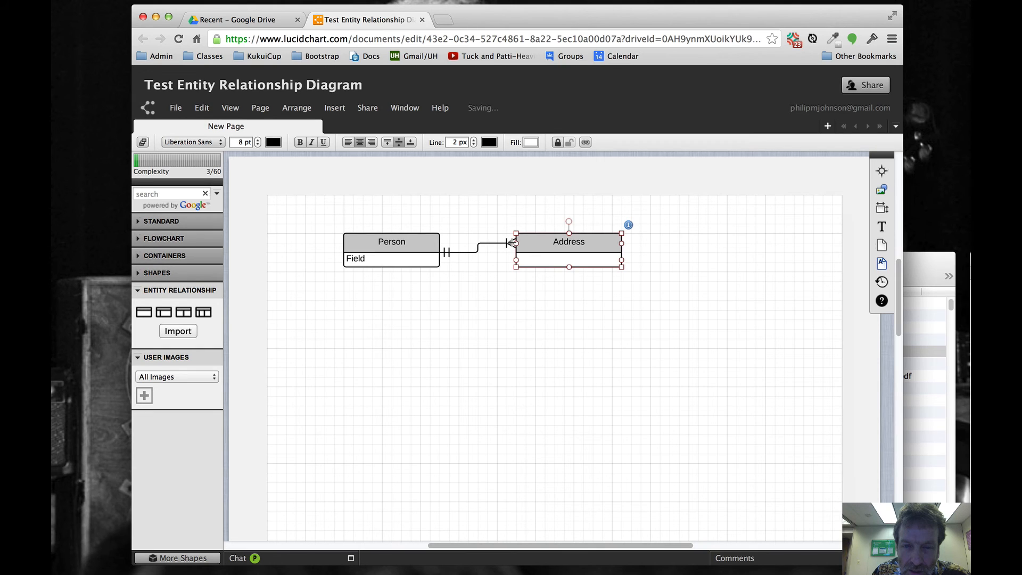
{"action": "left_click_drag", "start_coordinate": [509, 243], "coordinate": [515, 247]}
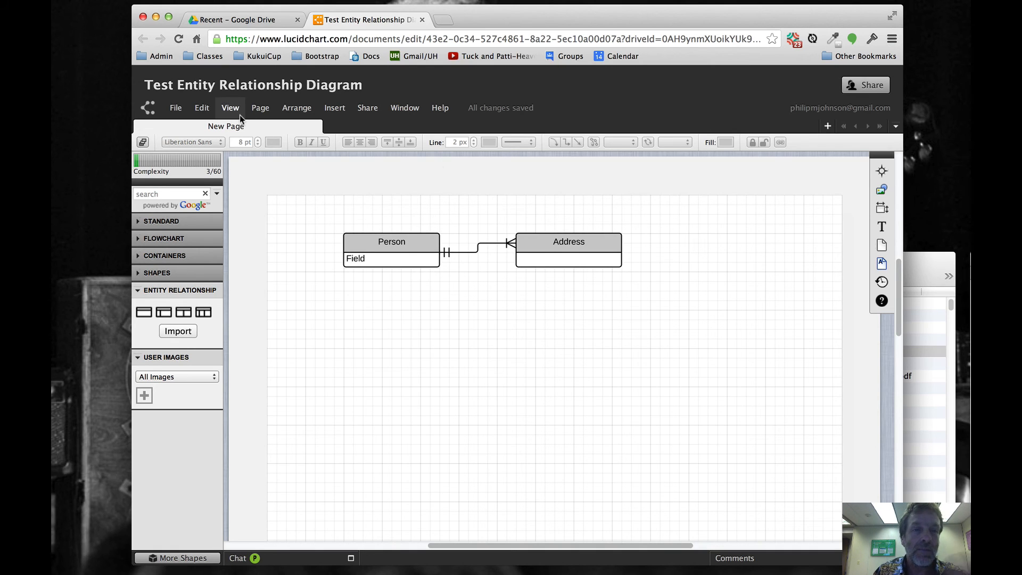
Step: Download the diagram as a PNG with Crop to Content at Screen Quality (160 DPI)
{"action": "left_click", "coordinate": [178, 111]}
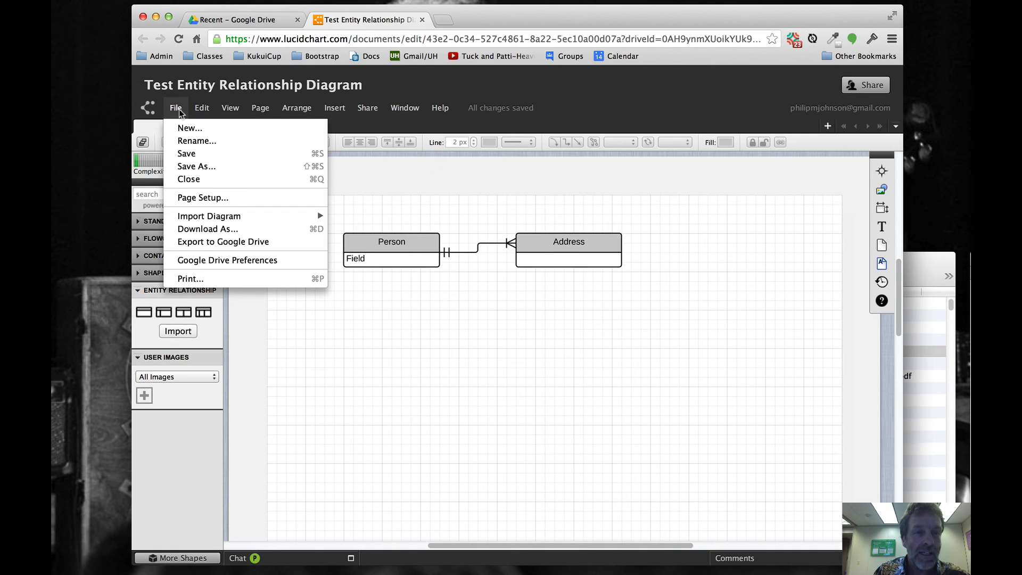
{"action": "left_click", "coordinate": [184, 230]}
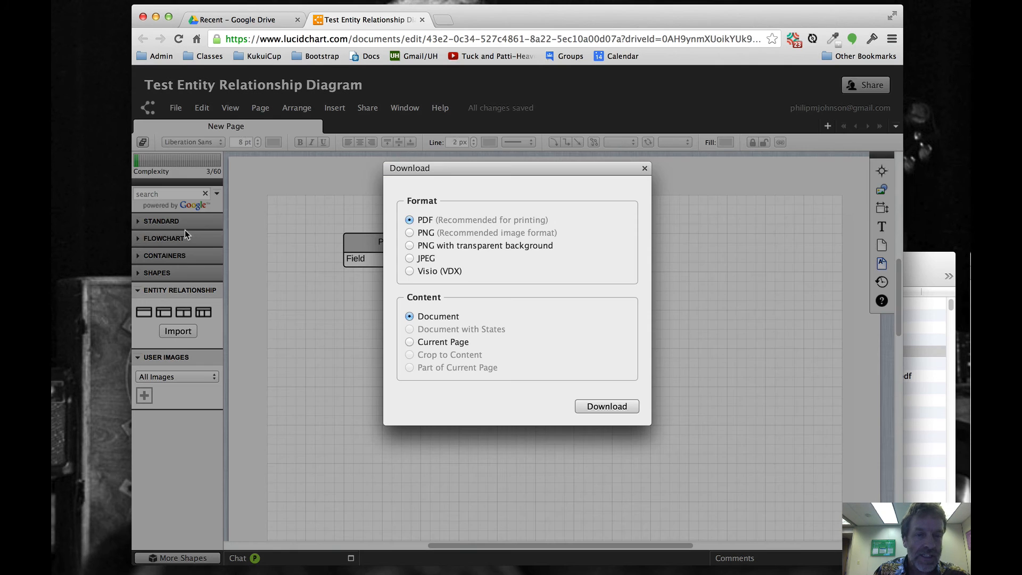
{"action": "left_click", "coordinate": [409, 233]}
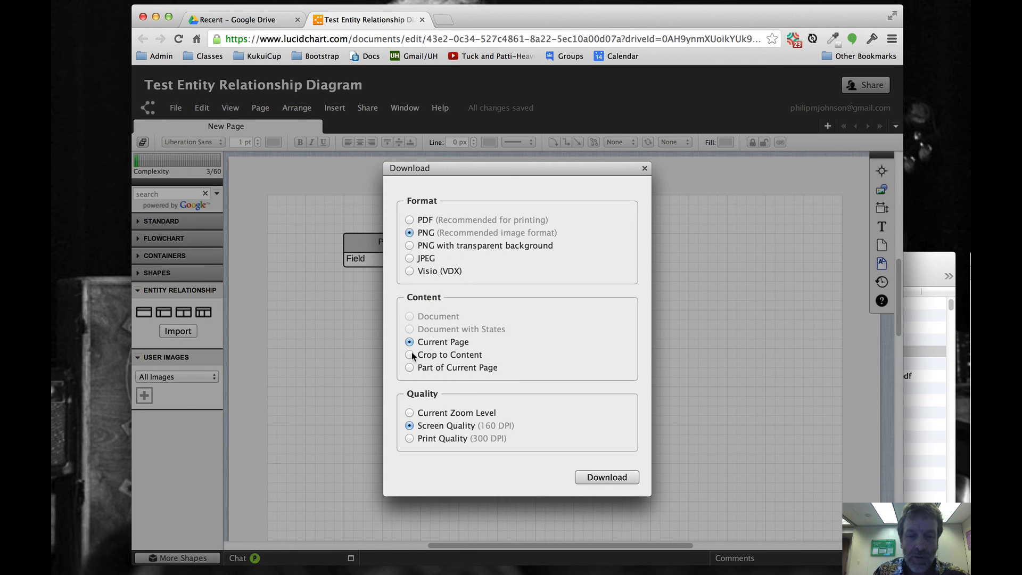
{"action": "left_click", "coordinate": [409, 354]}
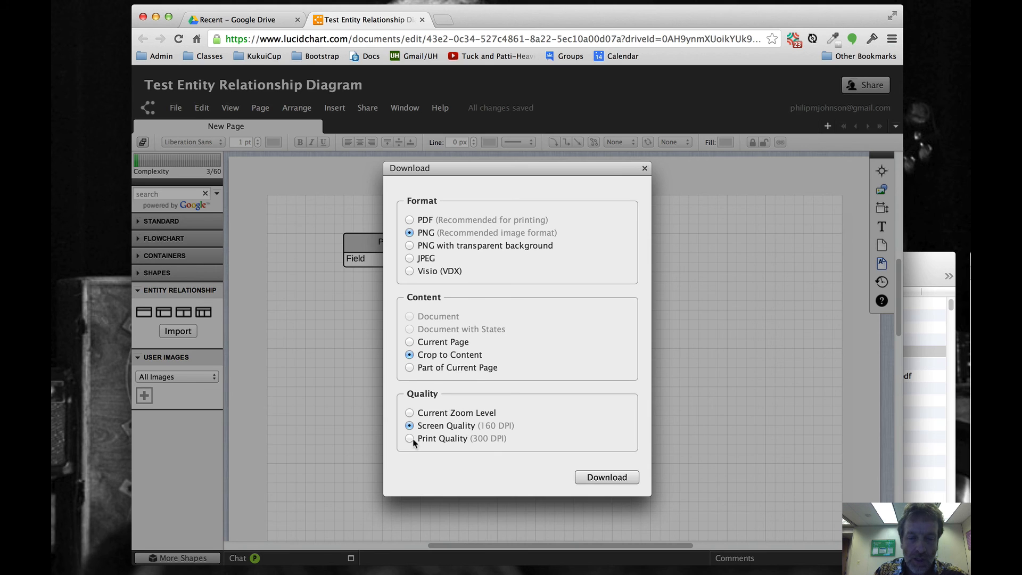
{"action": "left_click", "coordinate": [615, 477]}
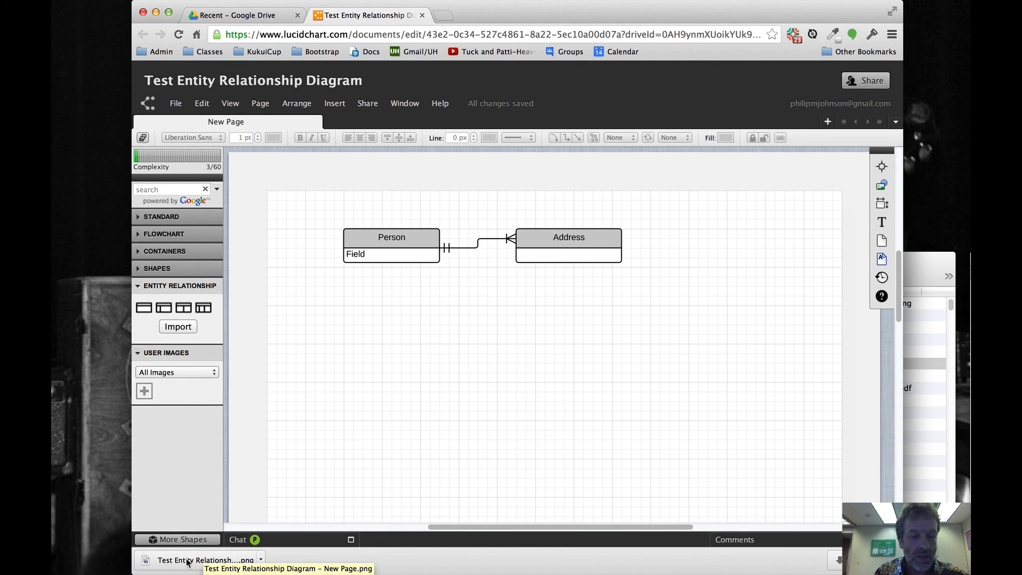
Step: Open the downloaded PNG and reposition its window to view the whole exported diagram
{"action": "left_click", "coordinate": [186, 561]}
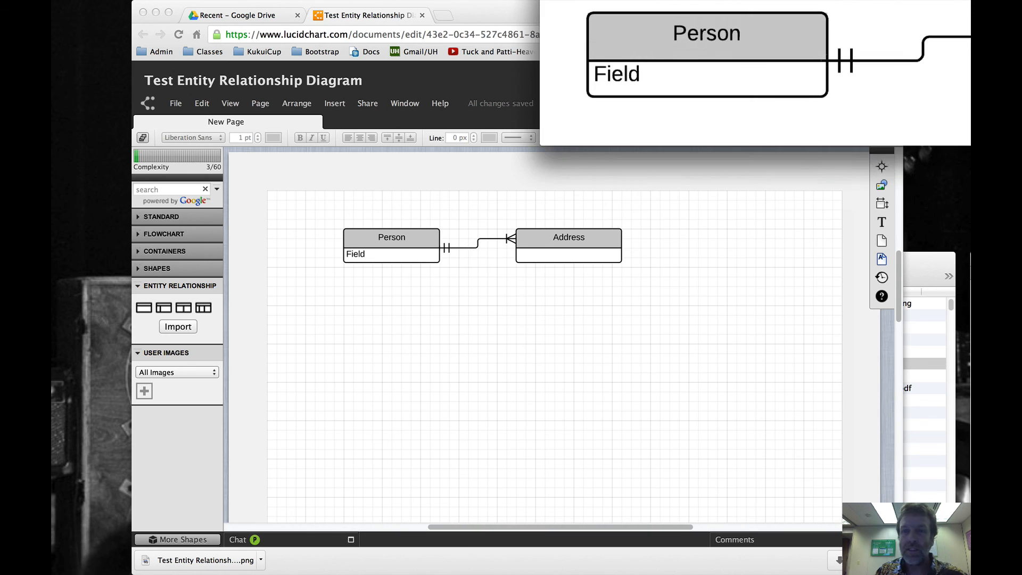
{"action": "left_click_drag", "start_coordinate": [714, 78], "coordinate": [549, 106]}
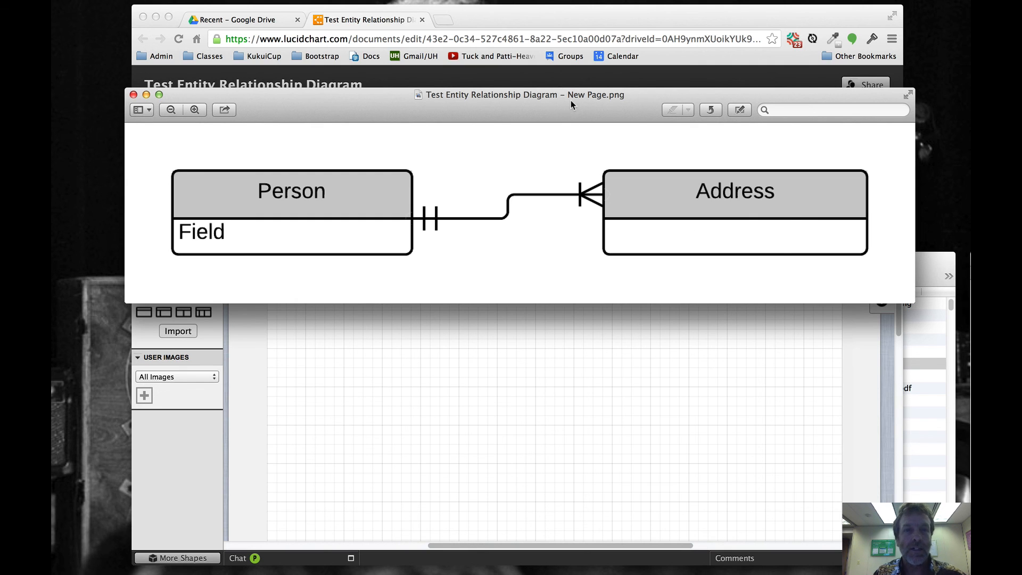
Step: Return to the recent files in Google Drive and reopen Test Entity Relationship Diagram from there
{"action": "left_click", "coordinate": [539, 16]}
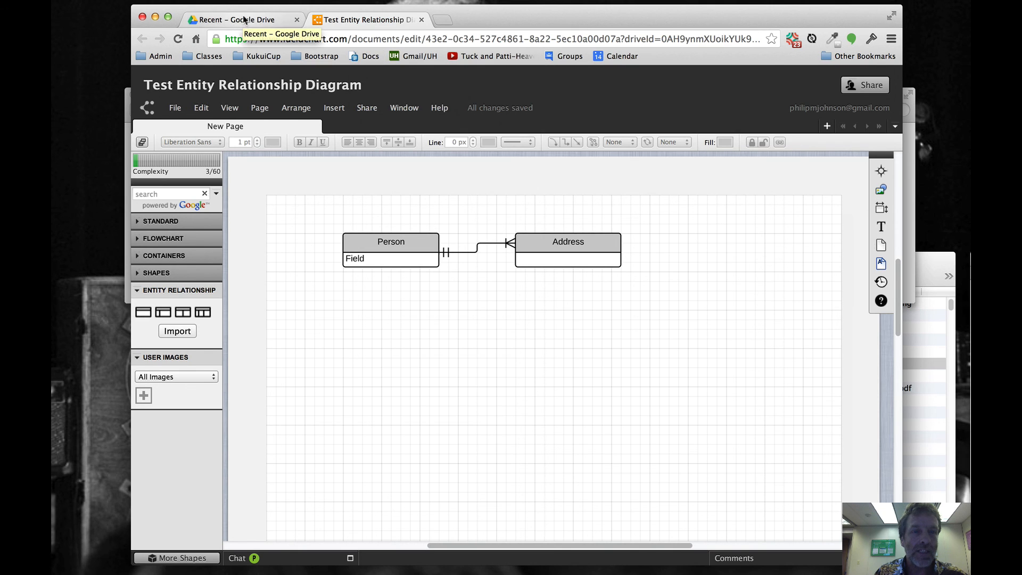
{"action": "left_click", "coordinate": [245, 20]}
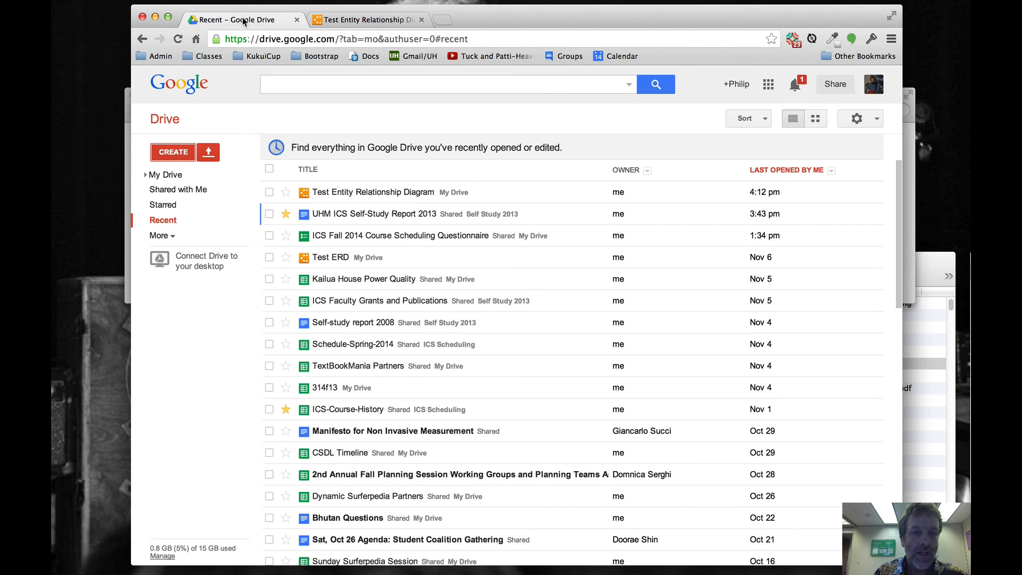
{"action": "left_click", "coordinate": [380, 192]}
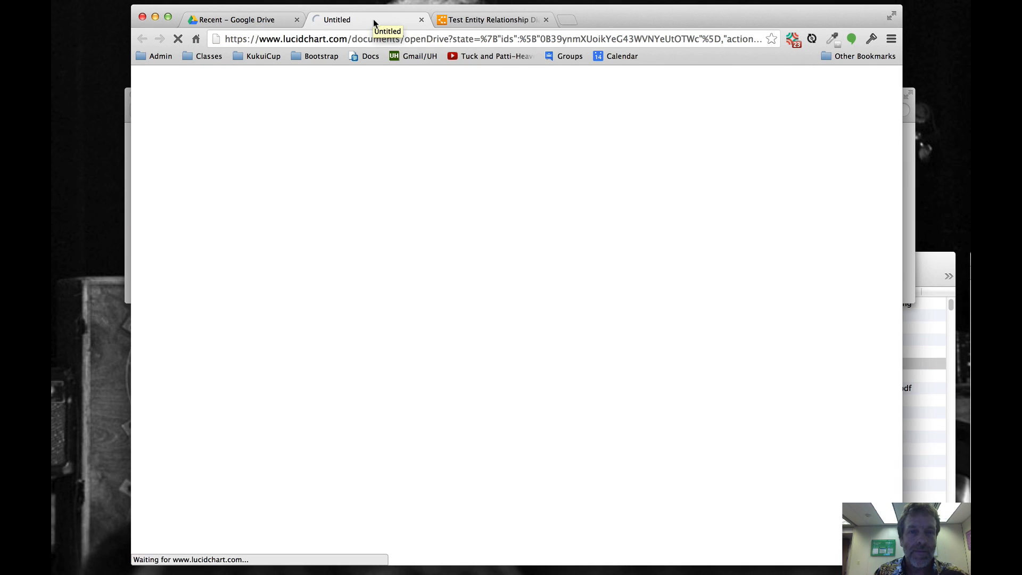